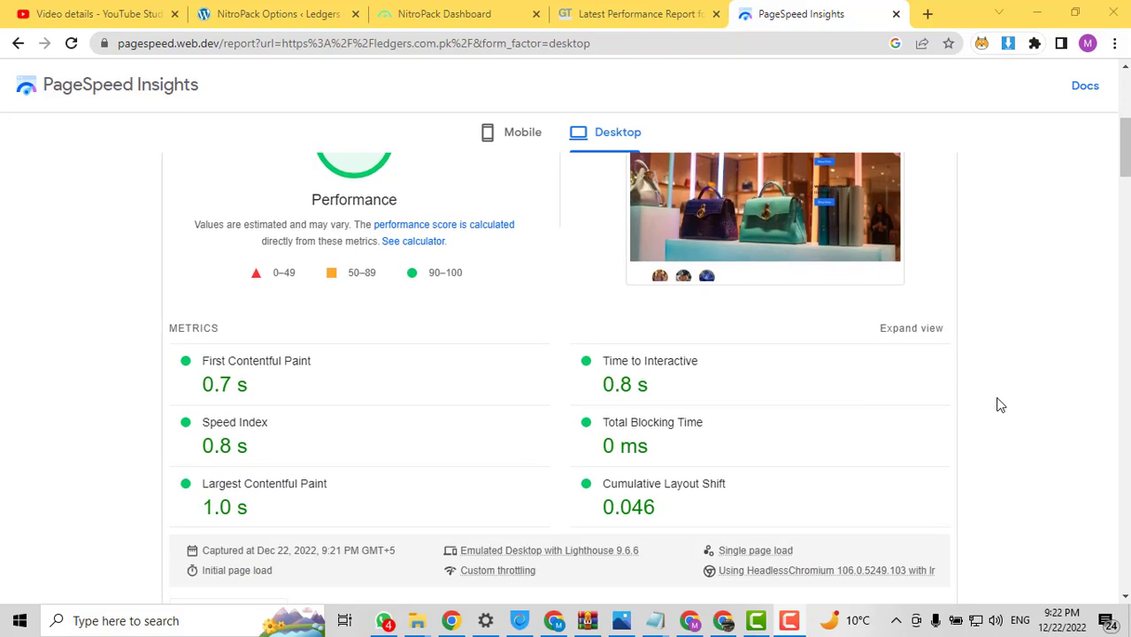
# Review the ledgers.com.pk PageSpeed desktop report scoring 98 and dismiss the WhatsApp popup.
pyautogui.scroll(1, 1001, 393)
pyautogui.scroll(4, 1001, 393)
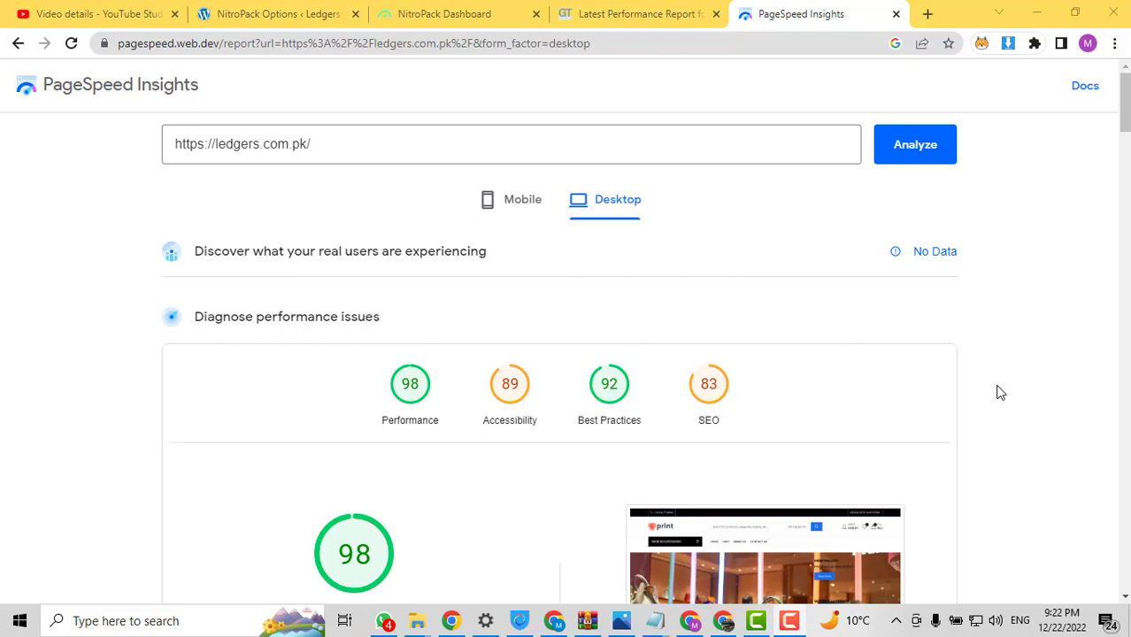
pyautogui.scroll(-3, 1001, 393)
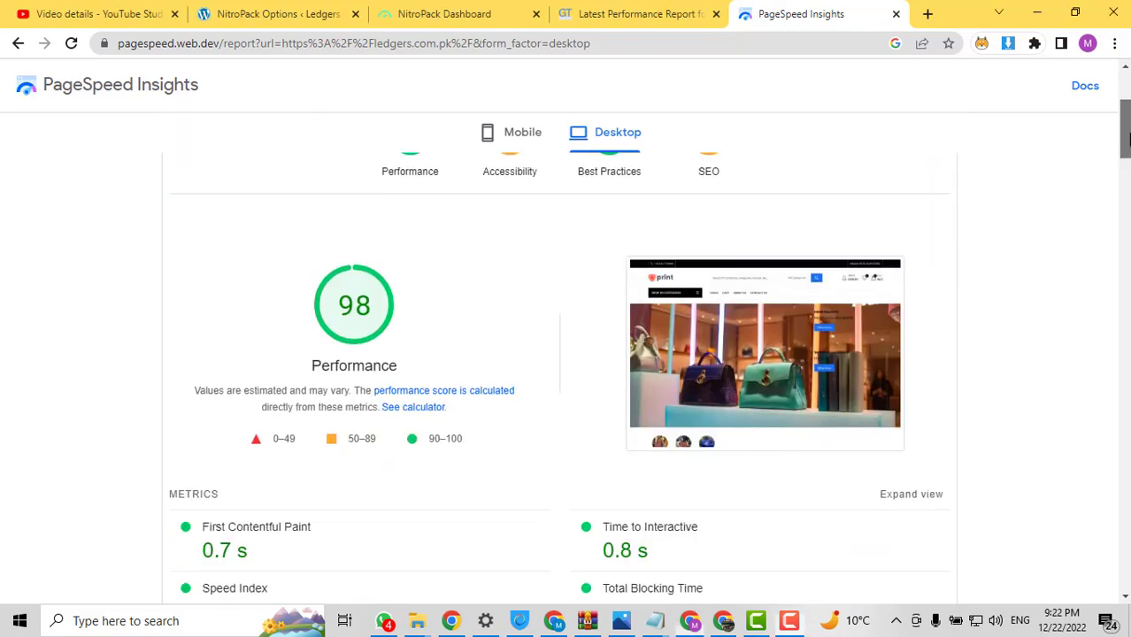
pyautogui.moveTo(1124, 128); pyautogui.dragTo(1124, 142)
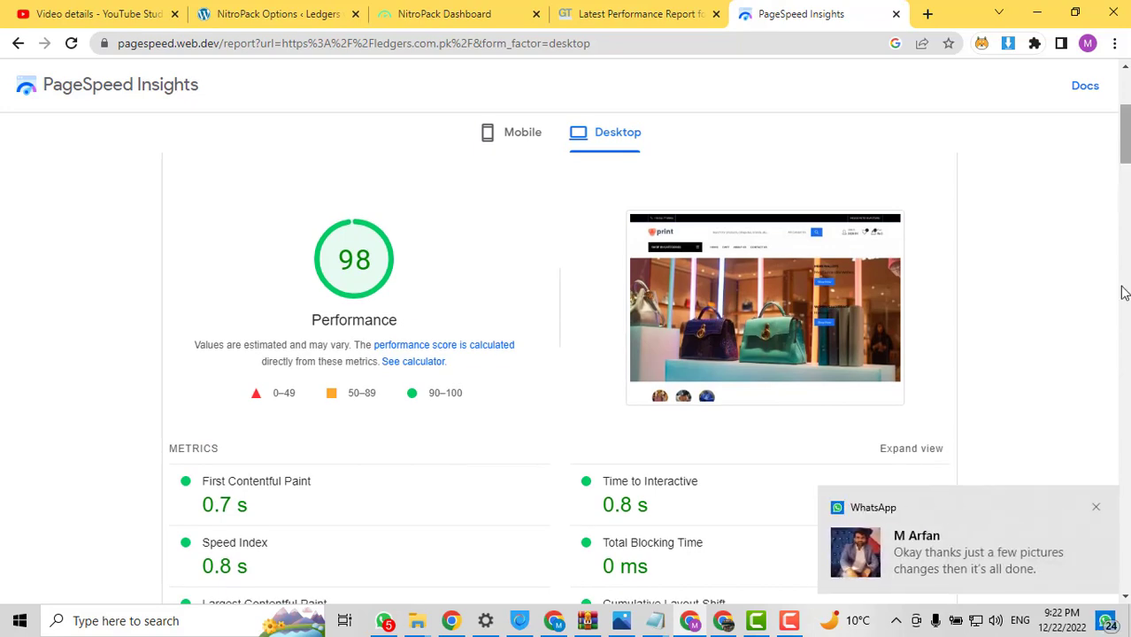
pyautogui.click(1097, 514)
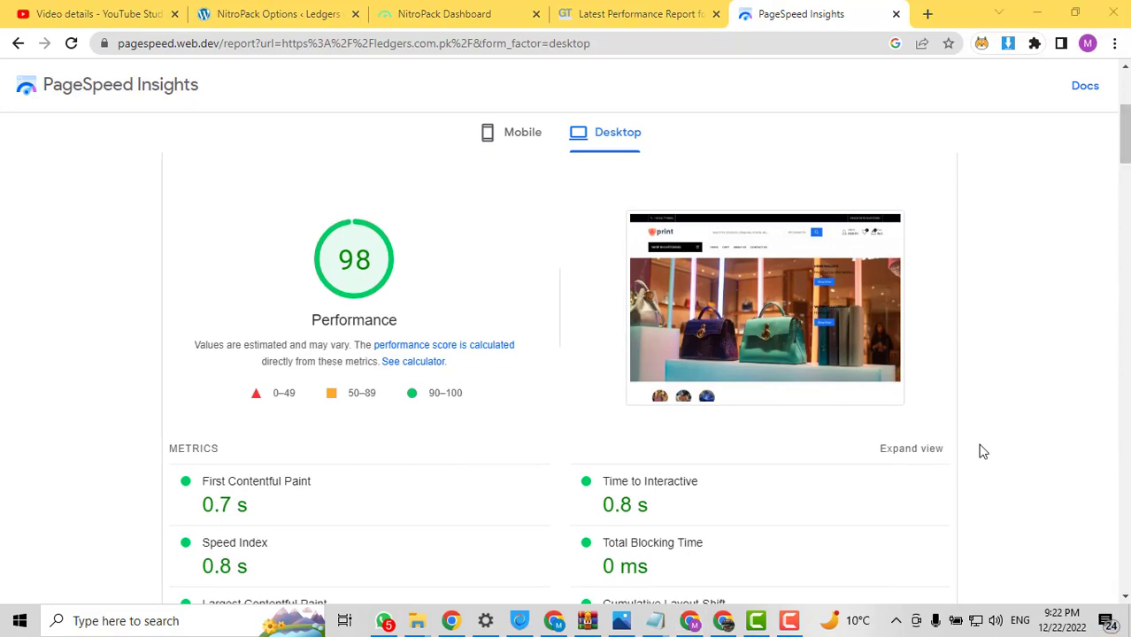
# Switch to the GTmetrix grade A report for ledgers.com.pk and scroll through it.
pyautogui.click(557, 14)
pyautogui.scroll(-2, 752, 277)
pyautogui.scroll(8, 749, 277)
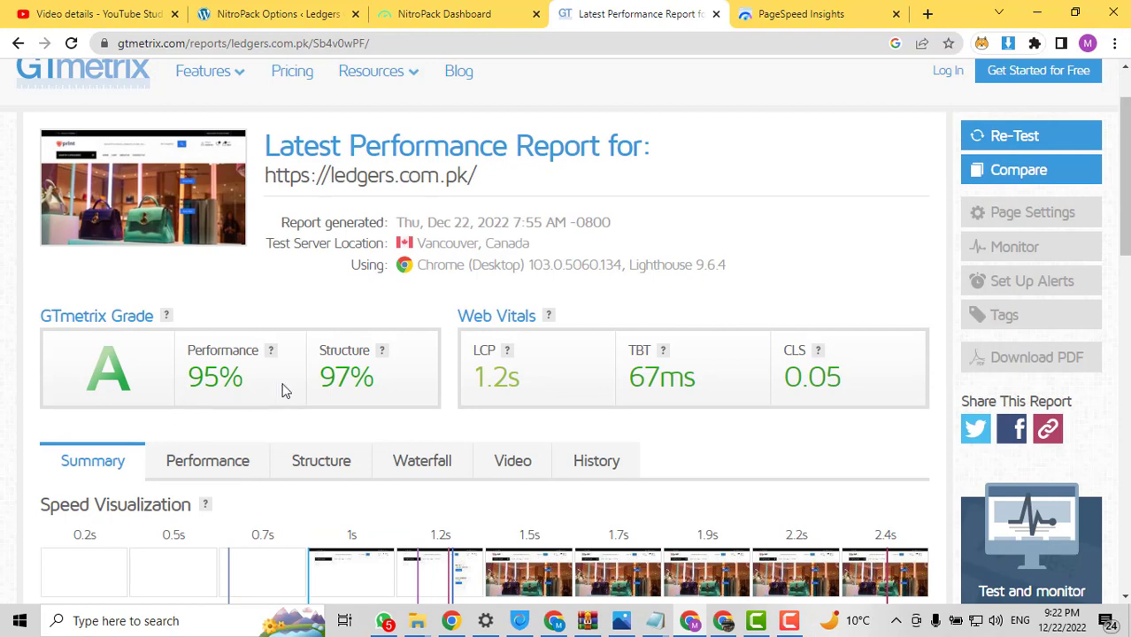
pyautogui.scroll(-2, 669, 381)
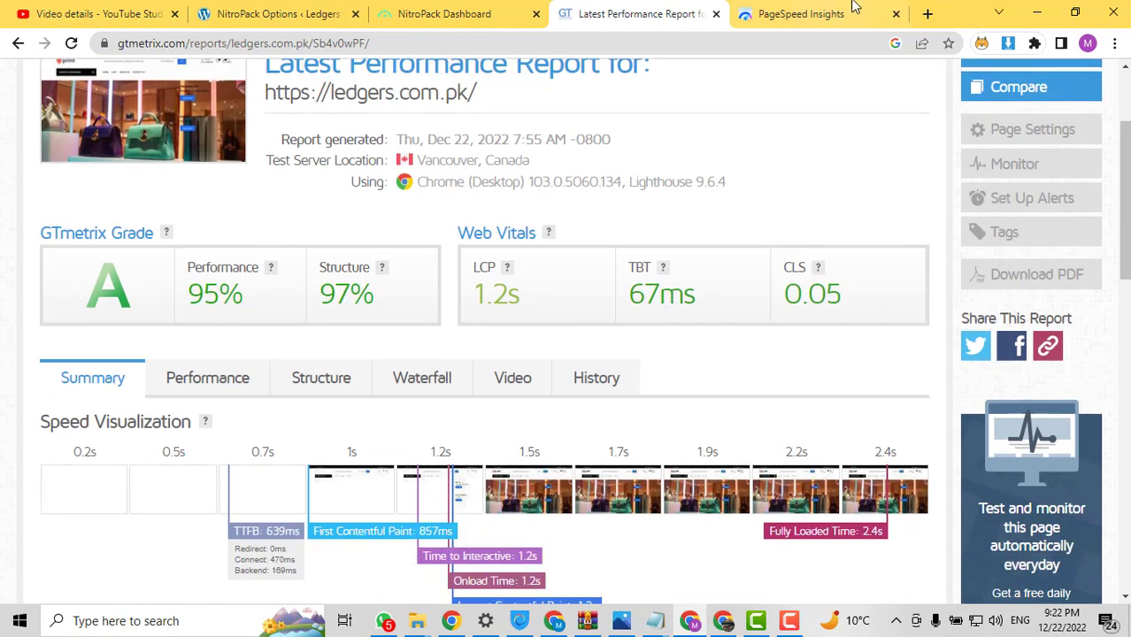
# Return to the PageSpeed desktop report and scan its Performance 98 and green metrics.
pyautogui.click(851, 11)
pyautogui.scroll(-2, 639, 416)
pyautogui.scroll(3, 639, 453)
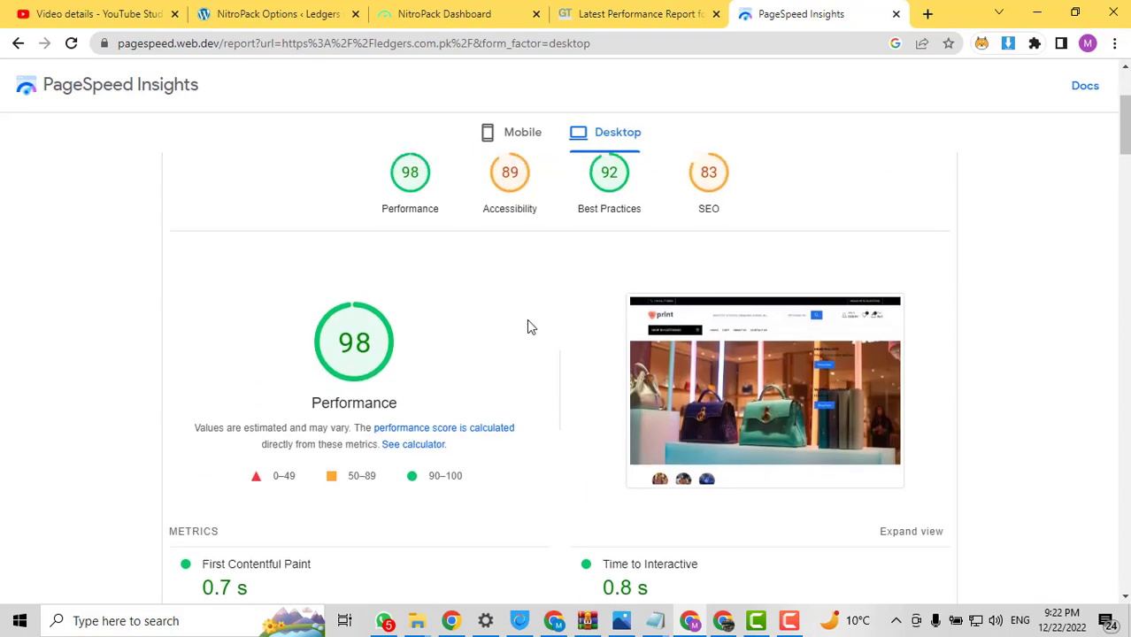
pyautogui.scroll(3, 527, 323)
pyautogui.scroll(-4, 527, 323)
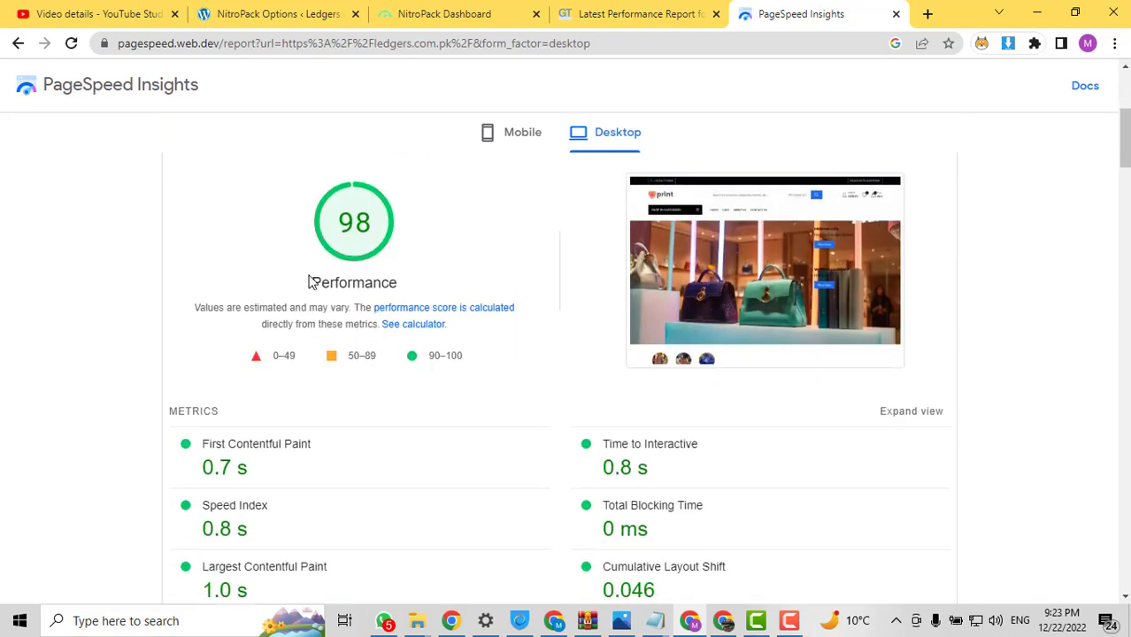
pyautogui.scroll(-2, 552, 417)
pyautogui.scroll(4, 552, 417)
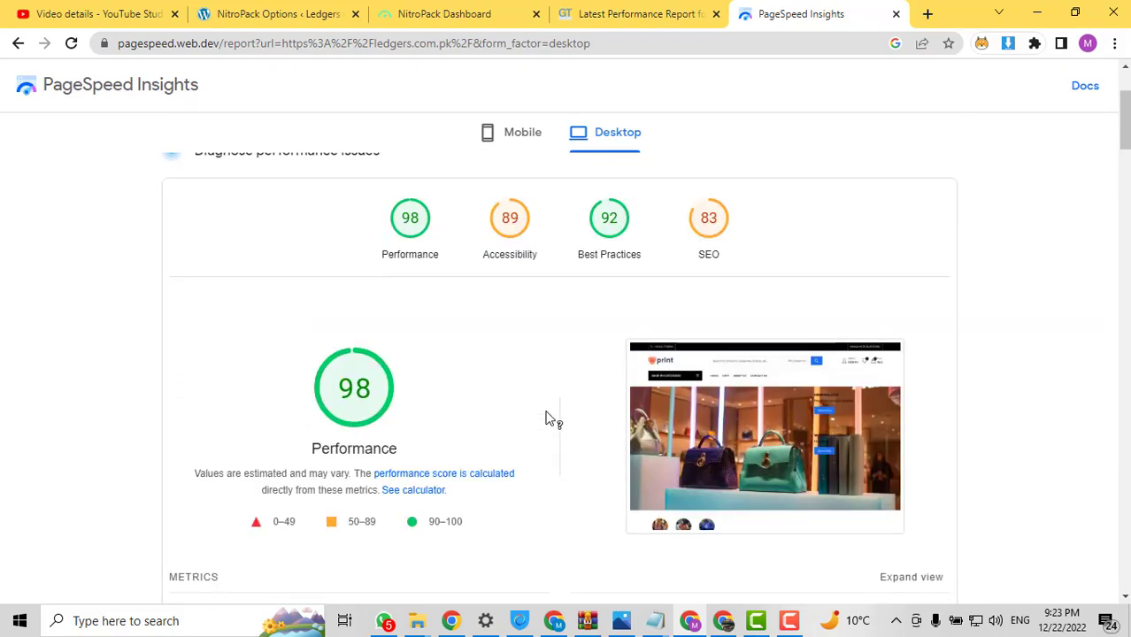
pyautogui.scroll(2, 548, 419)
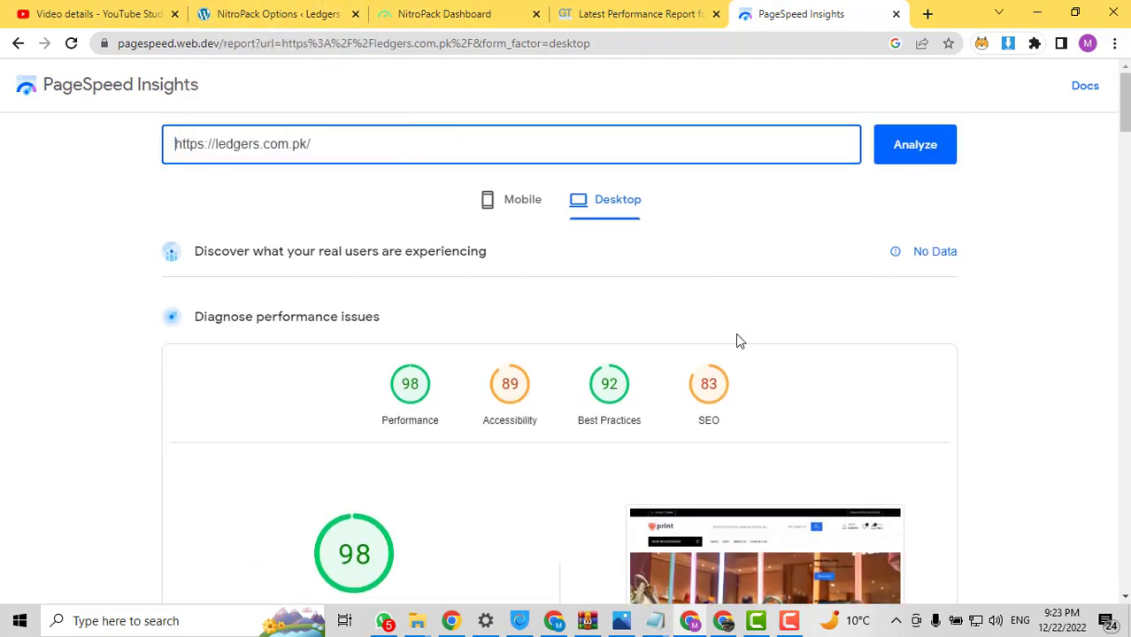
pyautogui.scroll(-4, 736, 335)
pyautogui.scroll(-2, 736, 335)
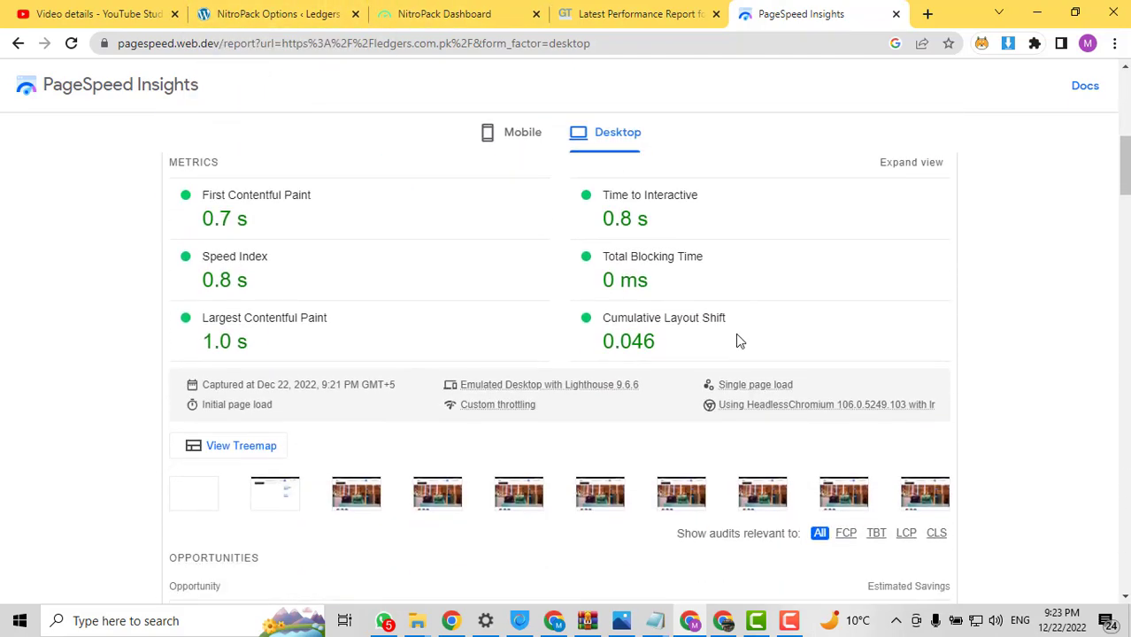
pyautogui.scroll(-1, 741, 341)
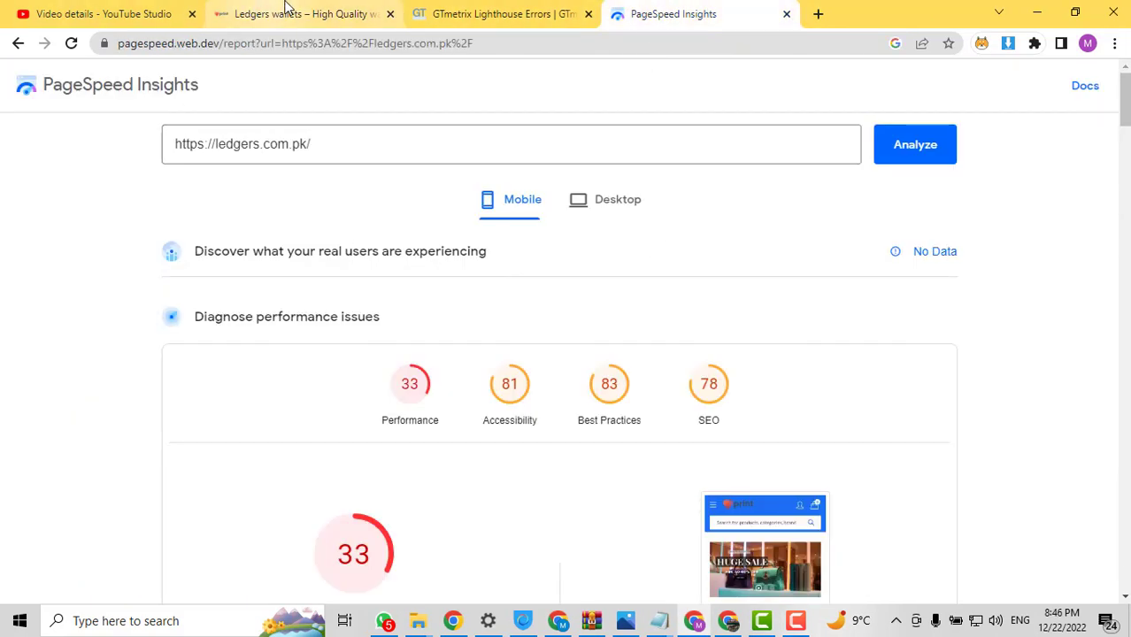
# Glance at the live store, then review the mobile PageSpeed report scoring 33.
pyautogui.click(266, 13)
pyautogui.click(644, 9)
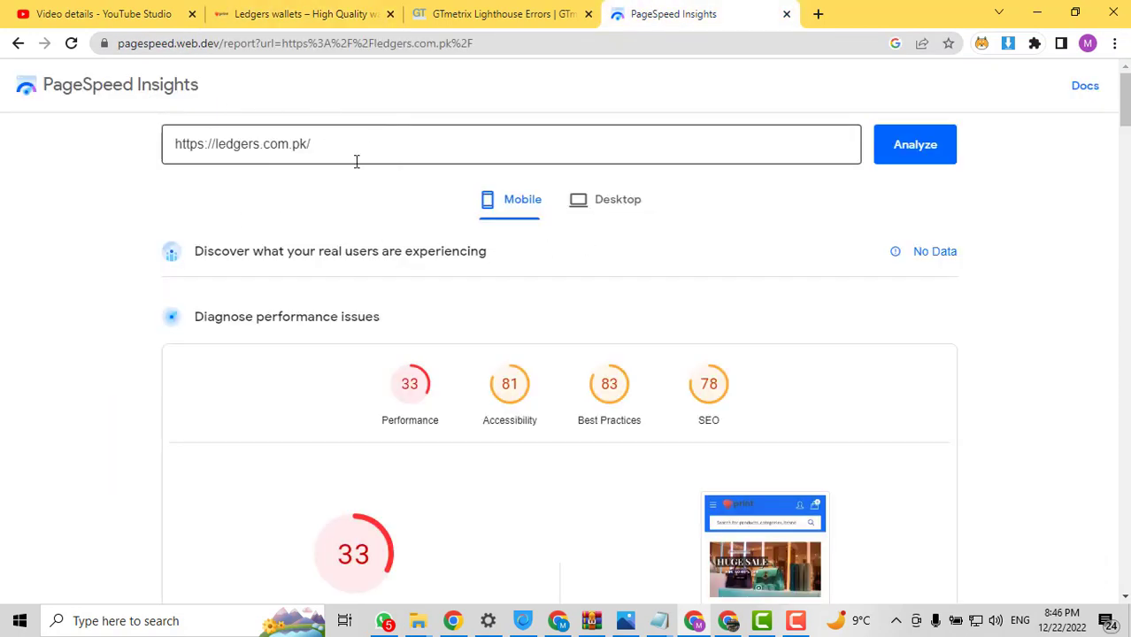
pyautogui.scroll(-1, 599, 348)
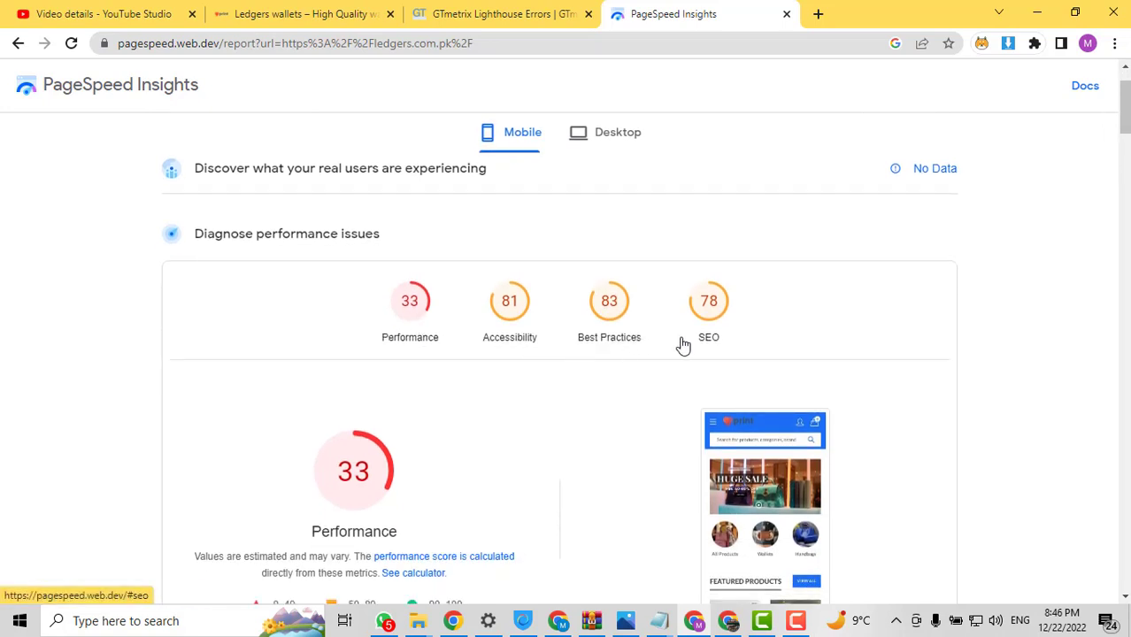
pyautogui.scroll(-2, 682, 345)
pyautogui.scroll(1, 399, 324)
pyautogui.scroll(3, 400, 324)
# Show Desktop results: Performance 57, Accessibility 70, Best Practices 83, SEO 75, dismissing WhatsApp.
pyautogui.click(607, 208)
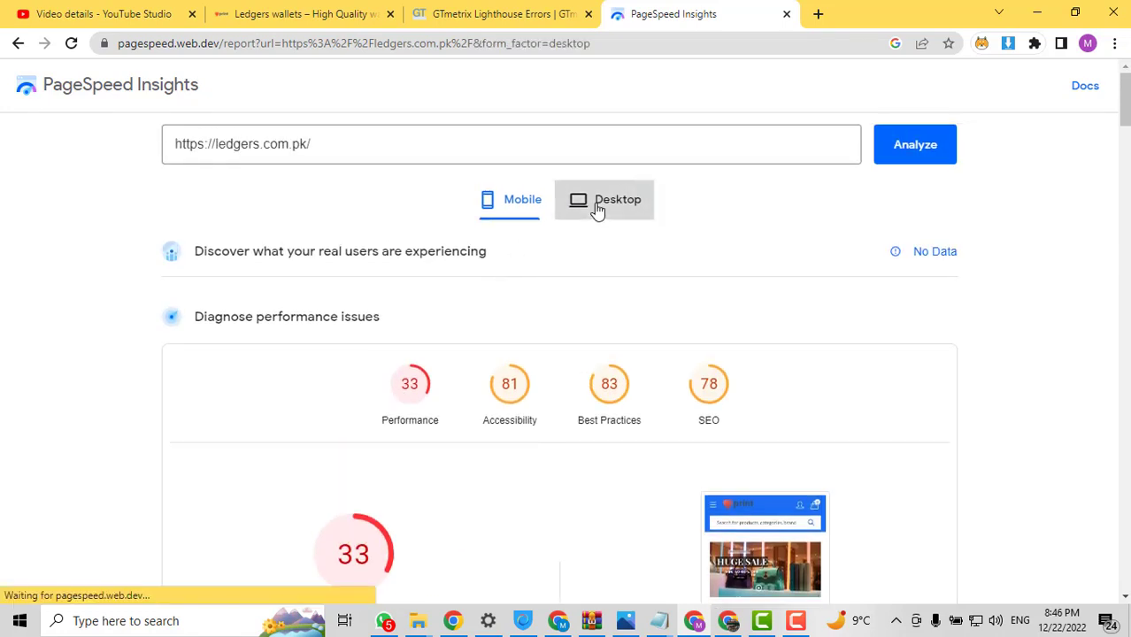
pyautogui.scroll(-2, 803, 366)
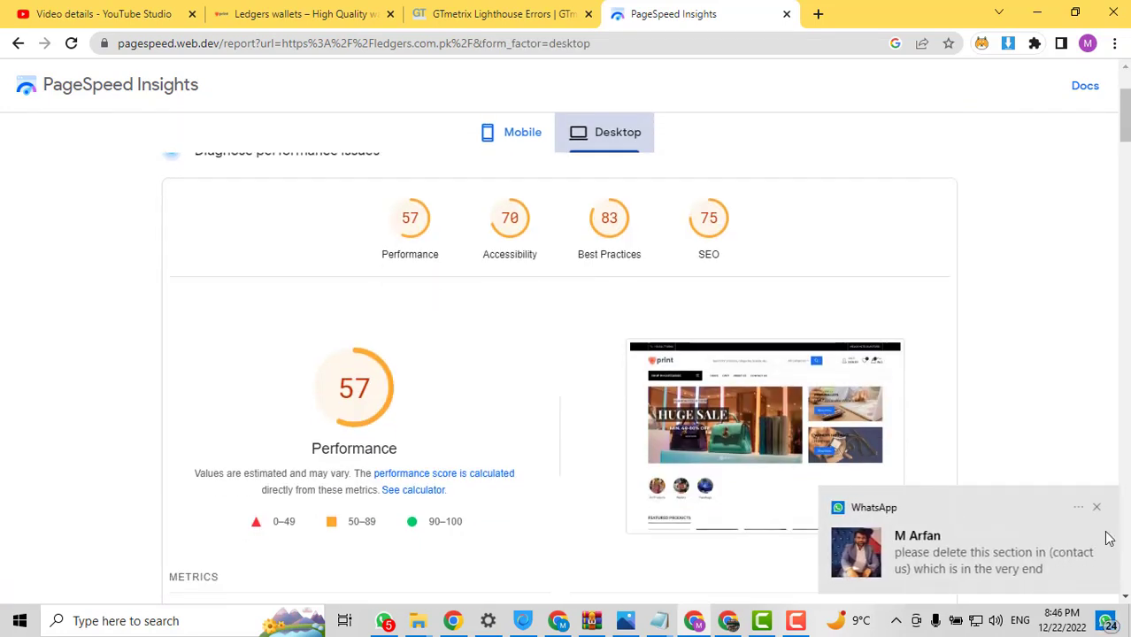
pyautogui.click(1096, 508)
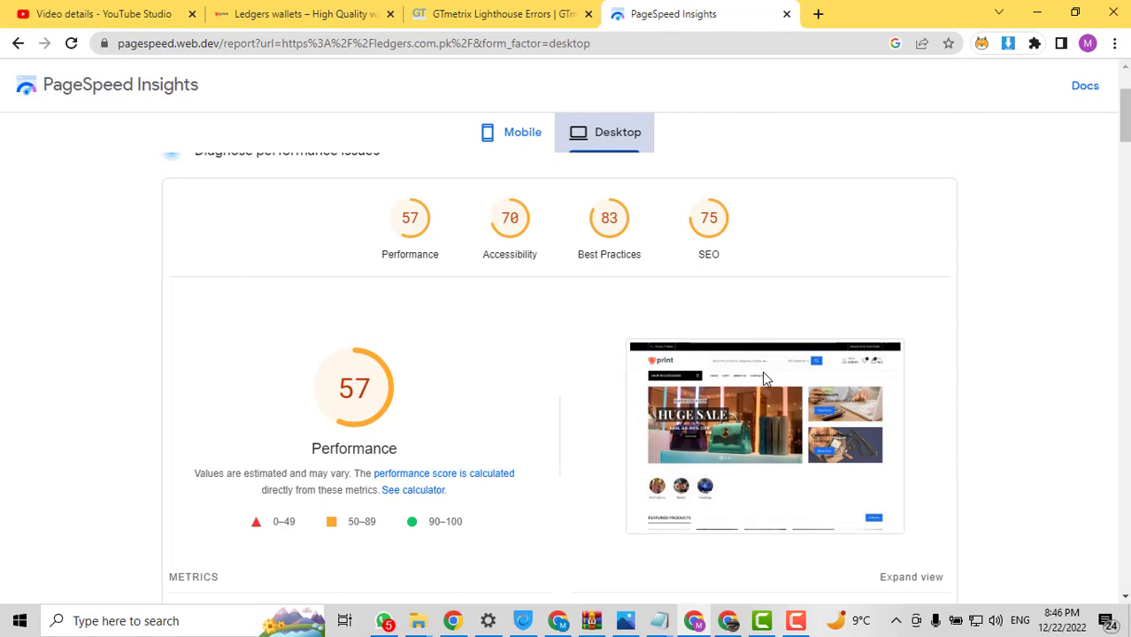
pyautogui.scroll(2, 764, 378)
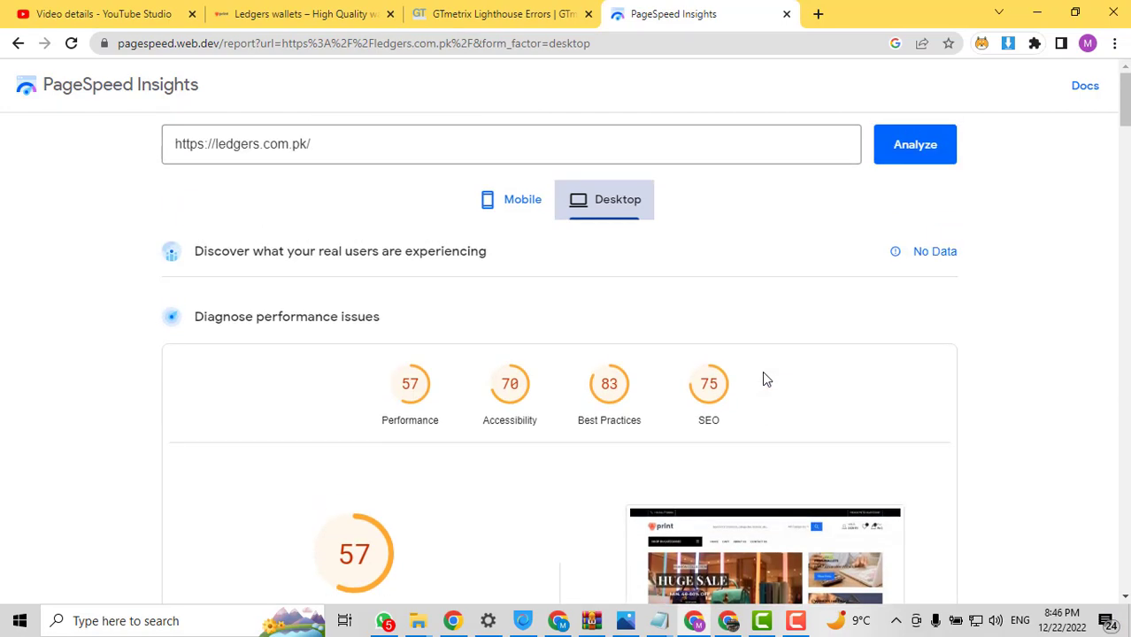
pyautogui.scroll(-3, 732, 353)
pyautogui.scroll(-2, 730, 352)
pyautogui.scroll(-2, 730, 353)
pyautogui.scroll(1, 708, 327)
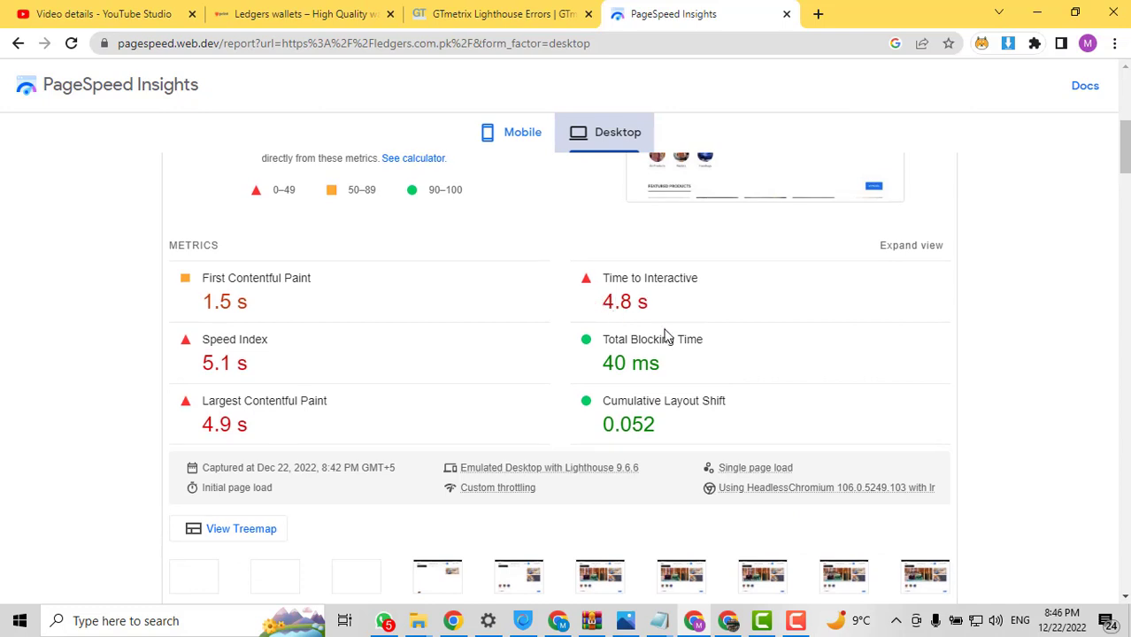
pyautogui.scroll(2, 542, 336)
pyautogui.scroll(4, 531, 283)
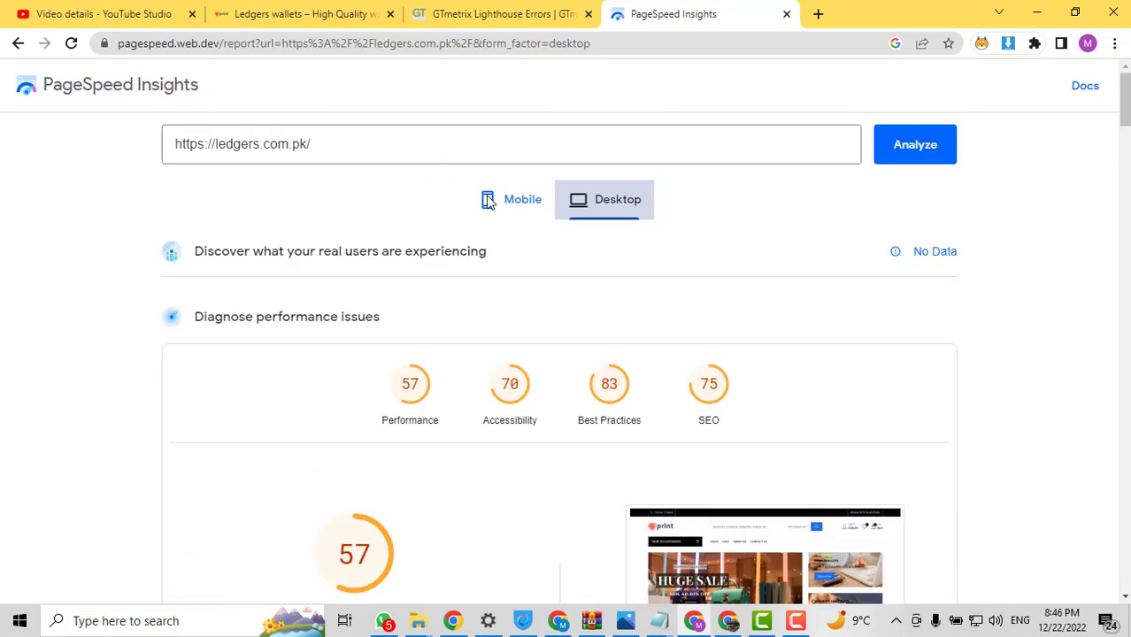
pyautogui.scroll(-2, 542, 227)
pyautogui.scroll(-2, 543, 225)
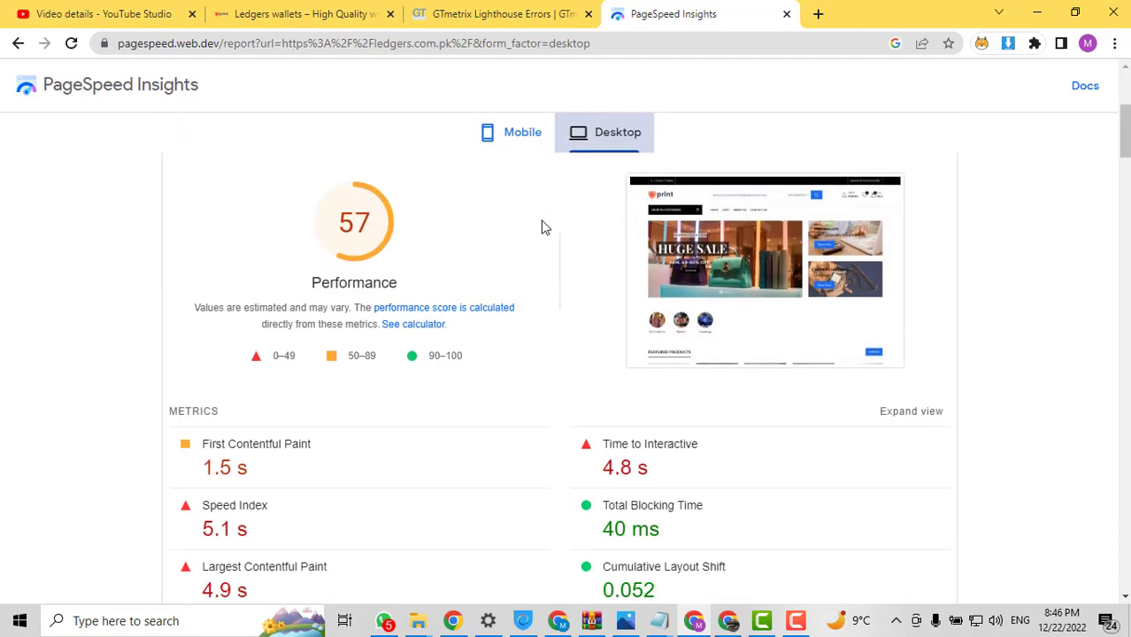
# Choose Wait on the Page Unresponsive dialog and keep scrolling the desktop metrics.
pyautogui.click(629, 221)
pyautogui.scroll(3, 535, 299)
pyautogui.scroll(-3, 536, 299)
# Move from the GTmetrix article to the admin-logged-in Ledgers wallets storefront, dismissing WhatsApp.
pyautogui.click(531, 11)
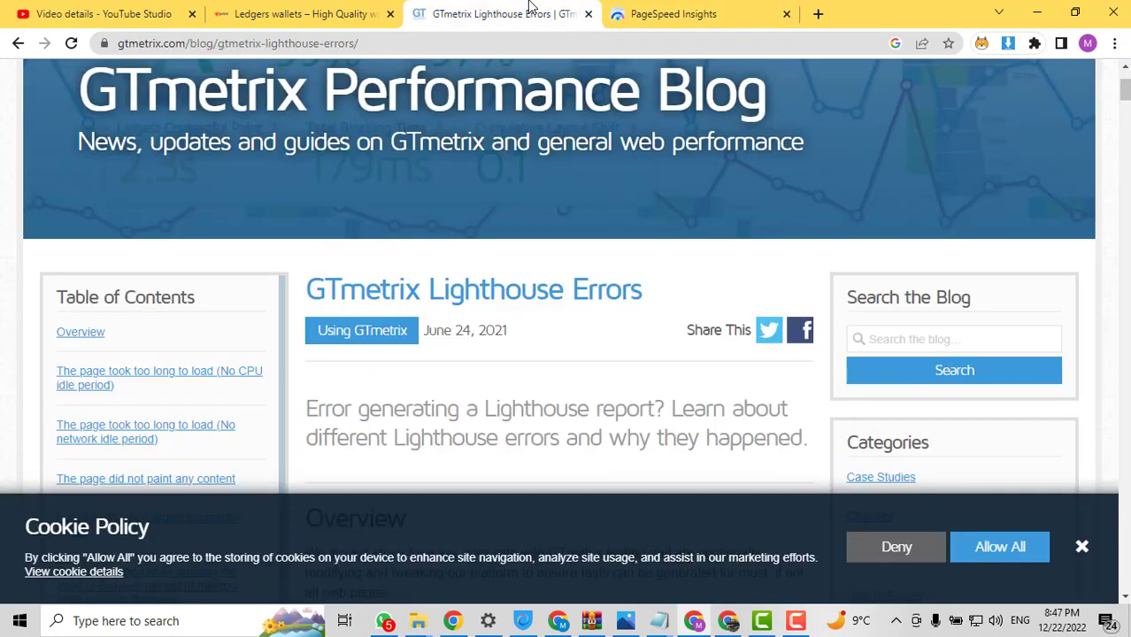
pyautogui.click(301, 11)
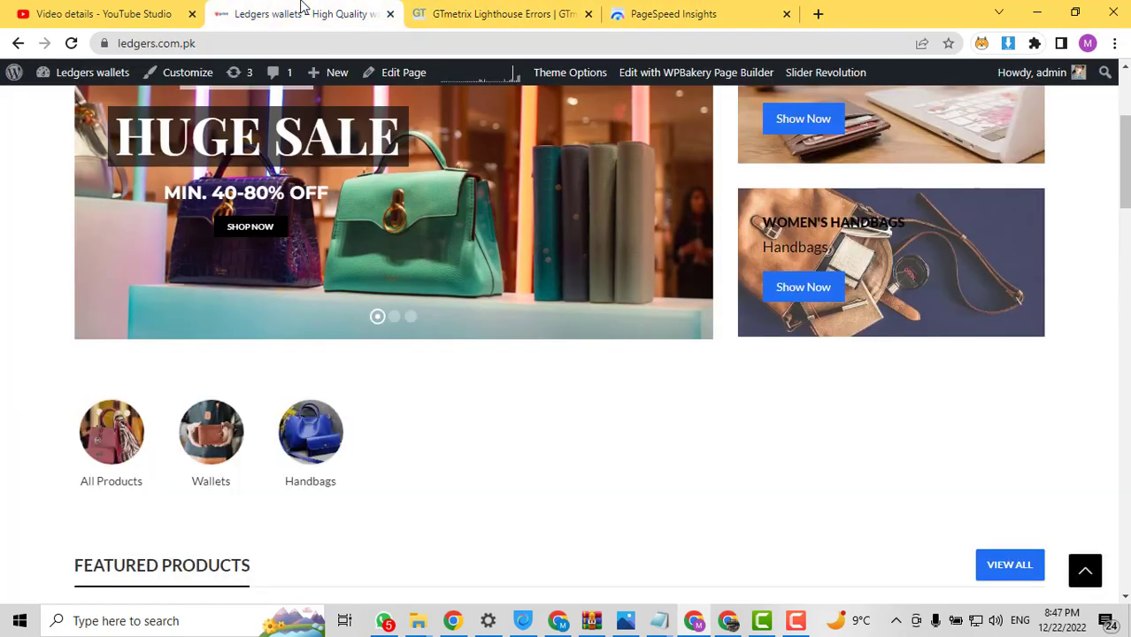
pyautogui.scroll(2, 804, 381)
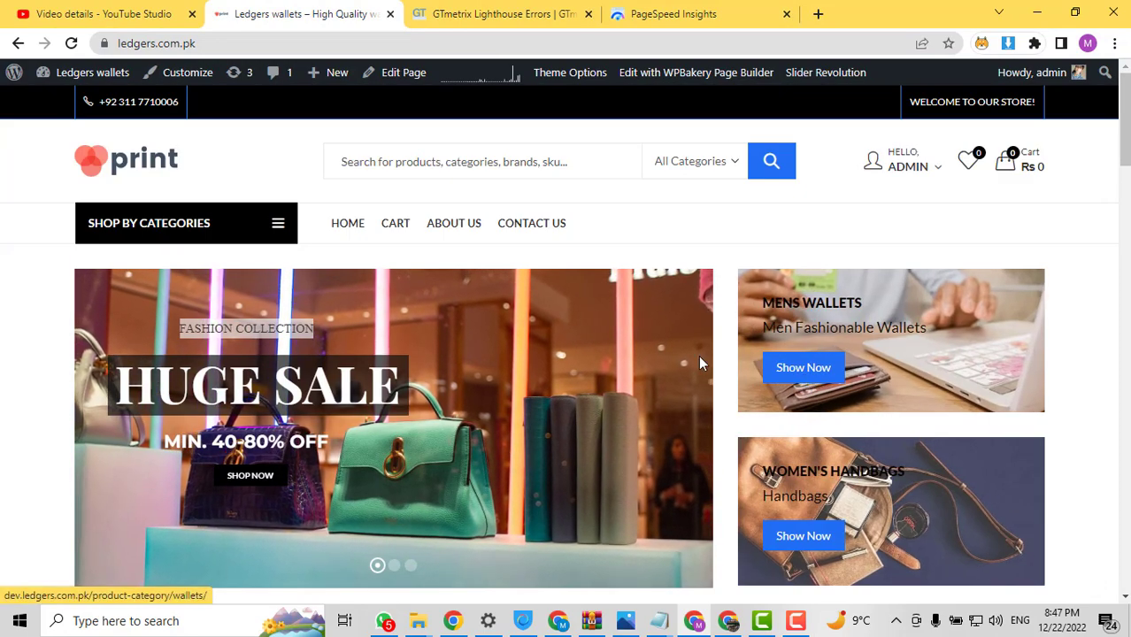
pyautogui.scroll(-4, 700, 362)
pyautogui.scroll(4, 700, 359)
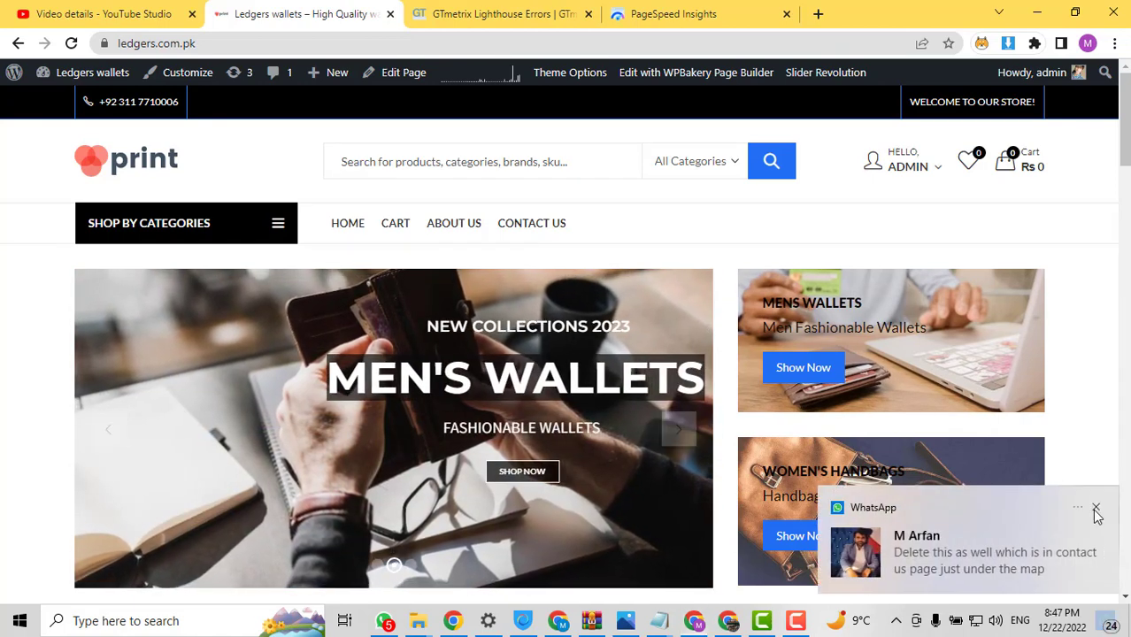
pyautogui.click(1106, 509)
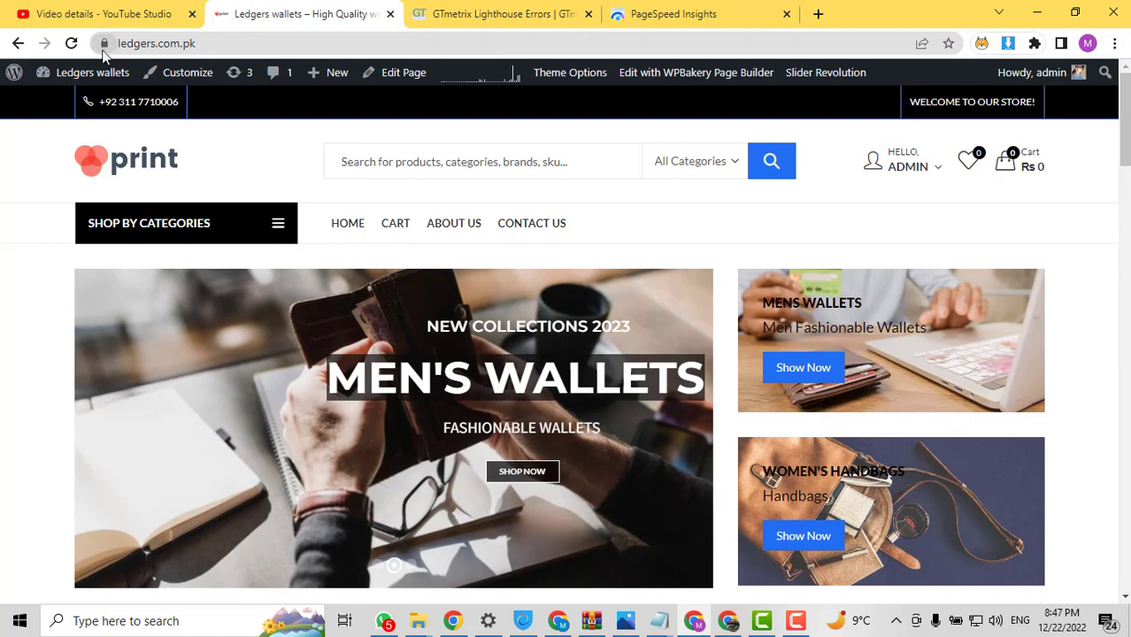
pyautogui.moveTo(92, 72)
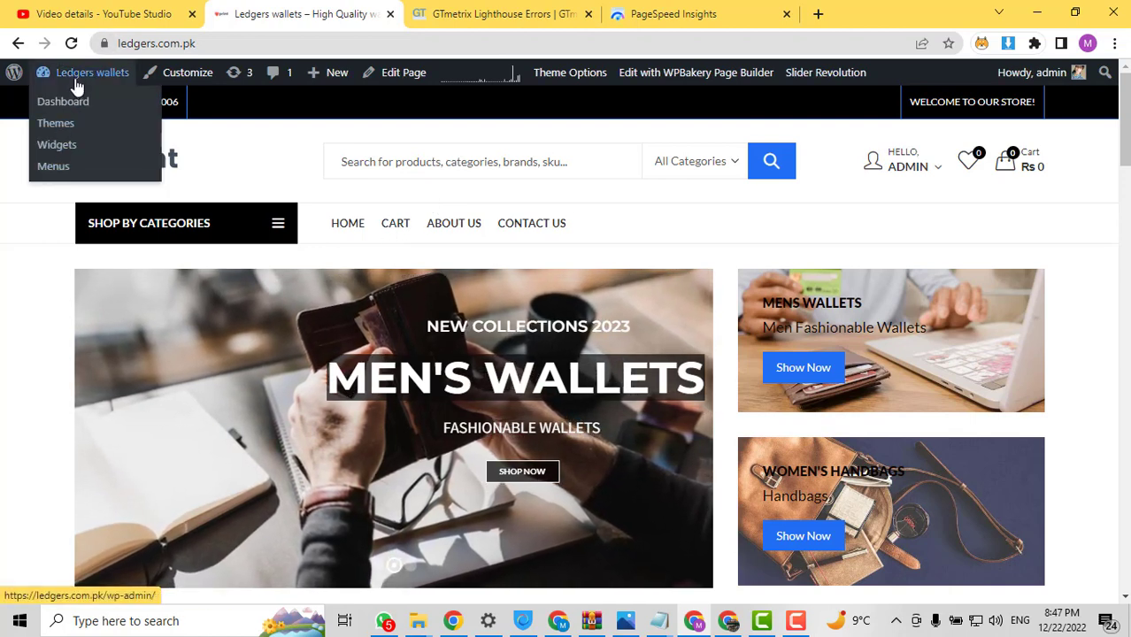
# Open the Ledgers wallets admin dashboard and scroll down to the Plugins menu.
pyautogui.click(74, 110)
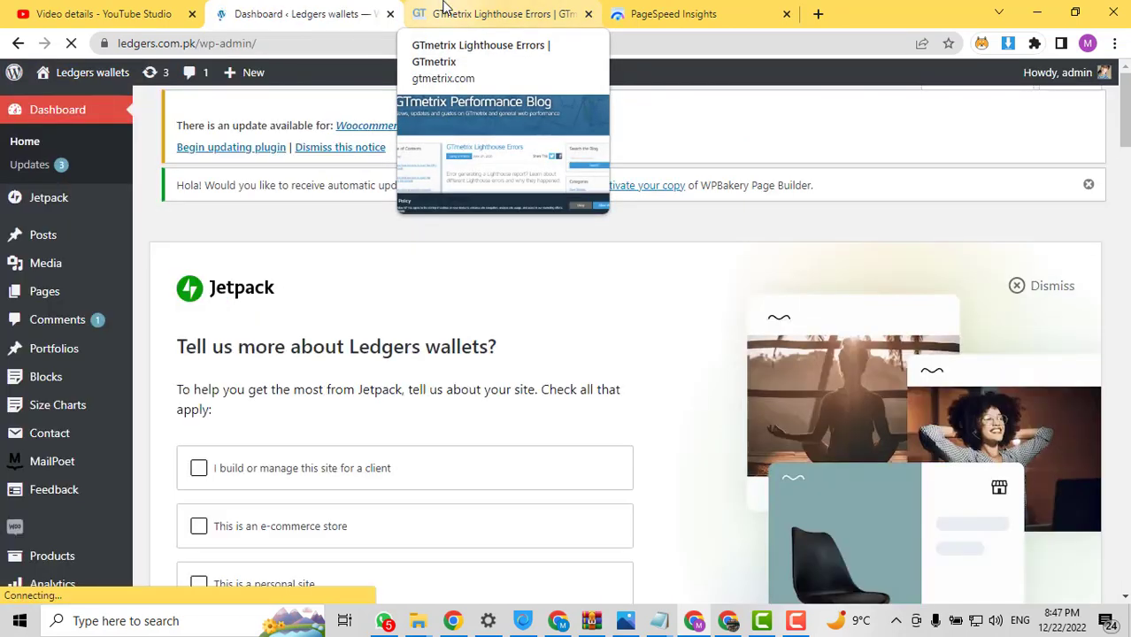
pyautogui.scroll(-2, 672, 267)
pyautogui.scroll(-1, 142, 269)
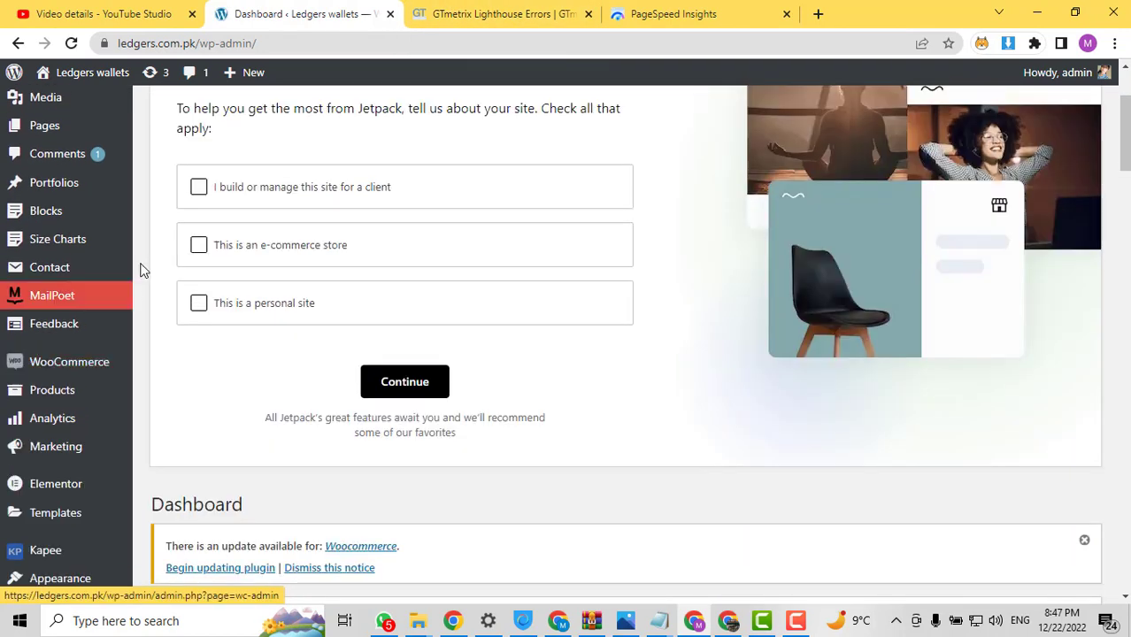
pyautogui.scroll(-1, 128, 310)
pyautogui.scroll(-1, 80, 425)
pyautogui.scroll(-1, 78, 390)
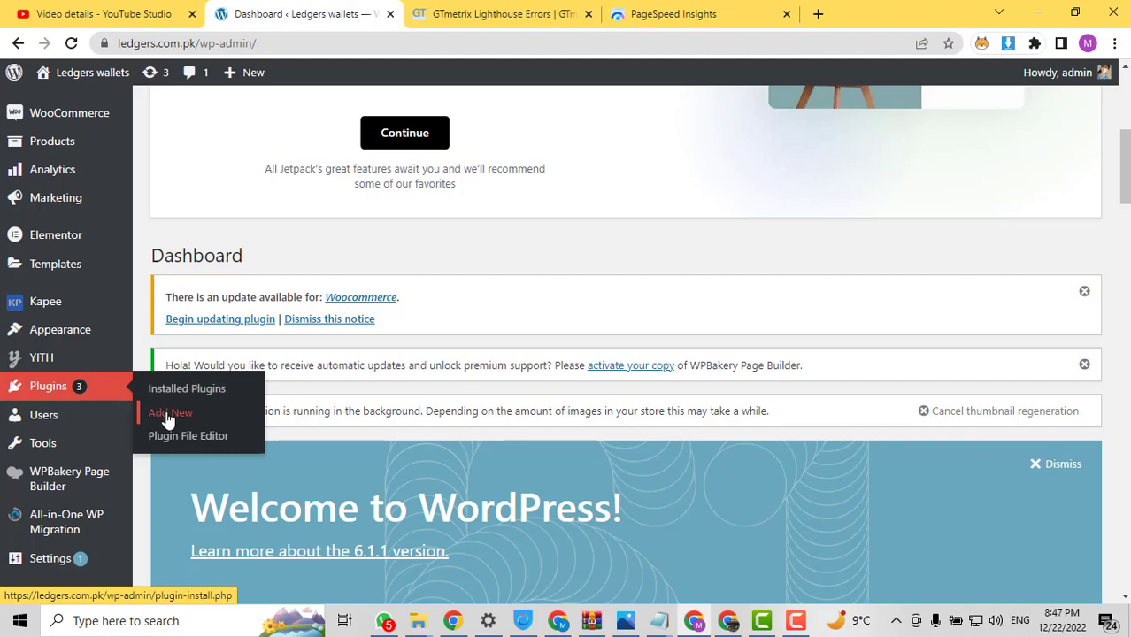
# Search the plugin directory for 'Nitropack' from Plugins > Add New to find NitroPack.
pyautogui.click(168, 415)
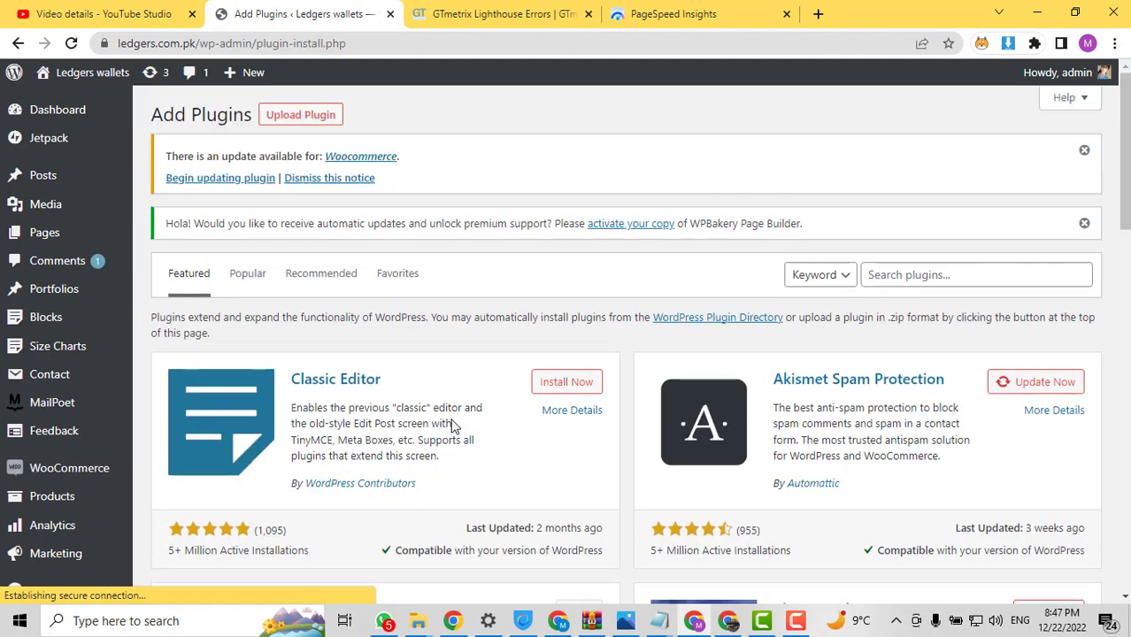
pyautogui.click(905, 277)
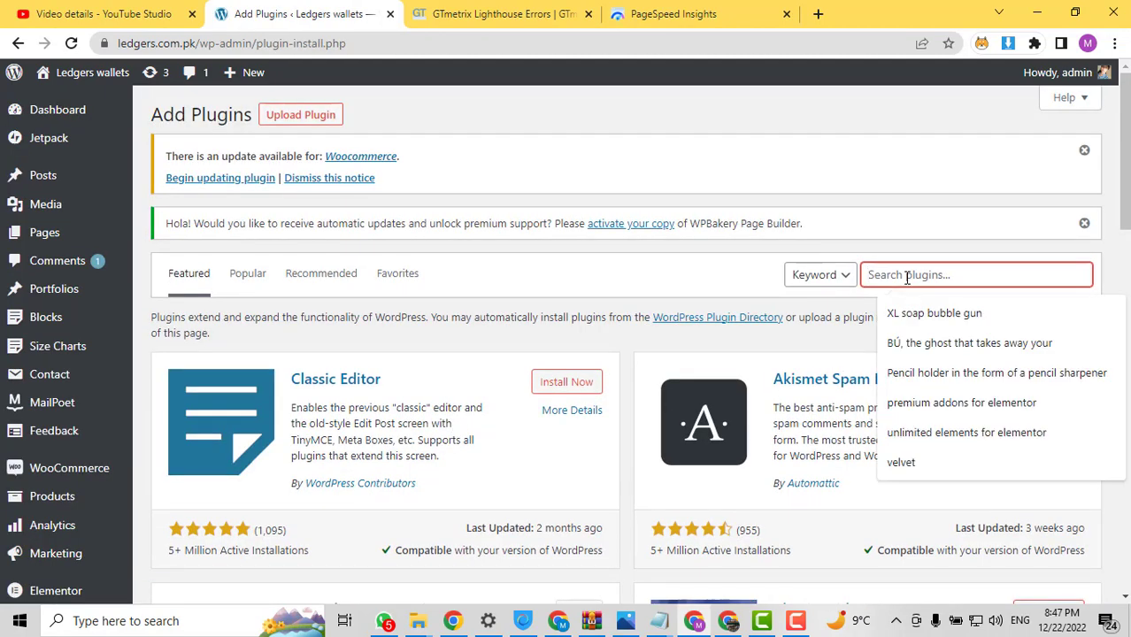
pyautogui.write('Nitropack')
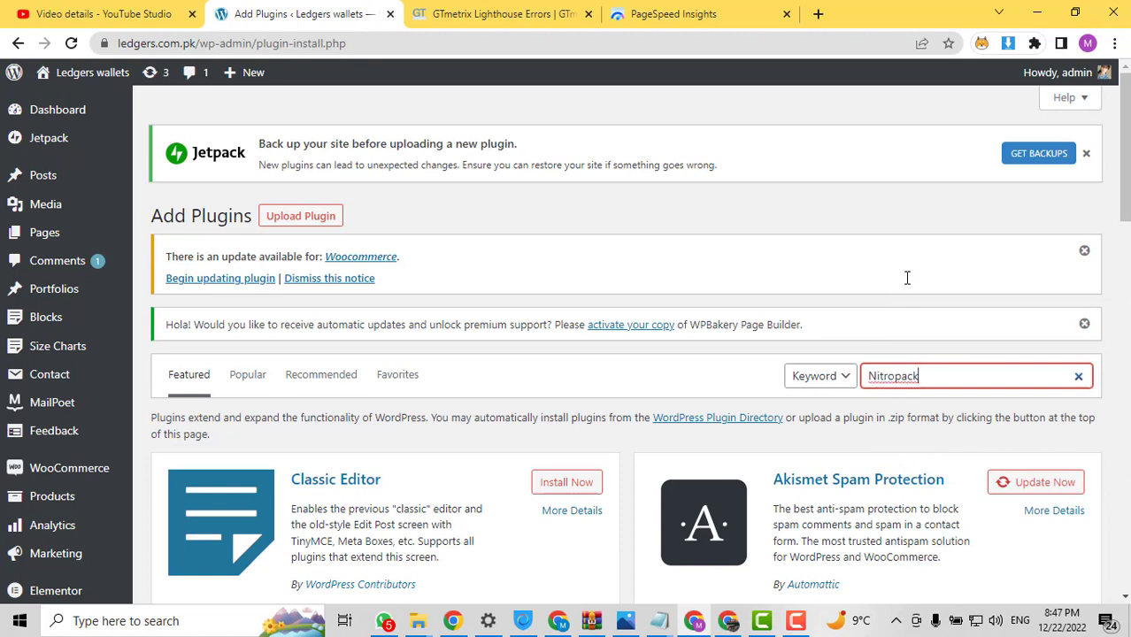
pyautogui.press('Return')
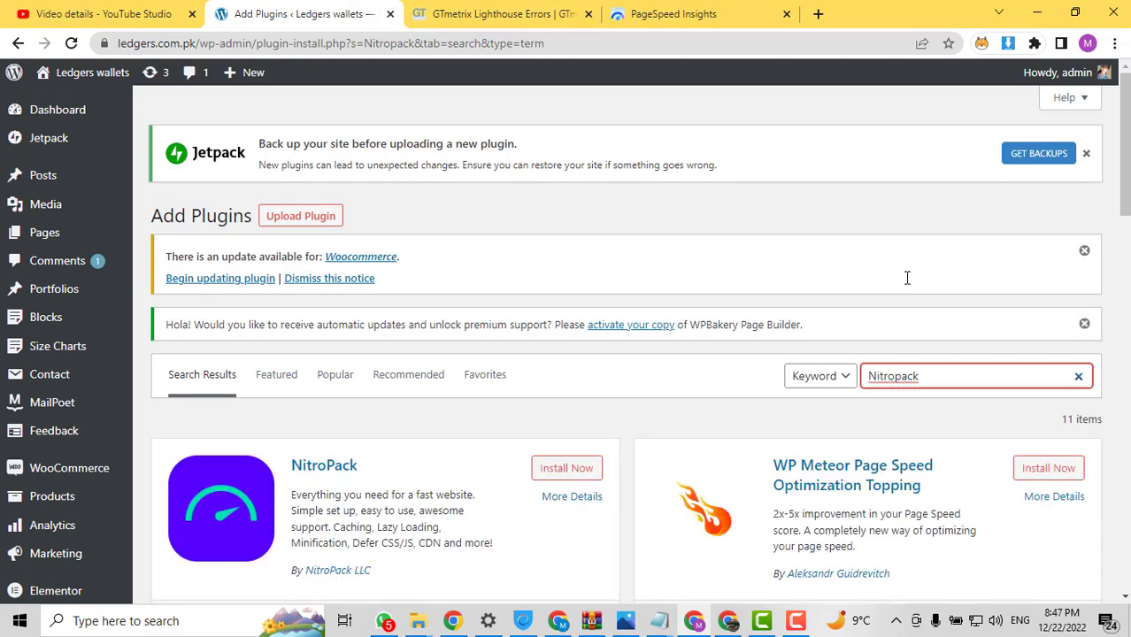
pyautogui.scroll(-2, 905, 279)
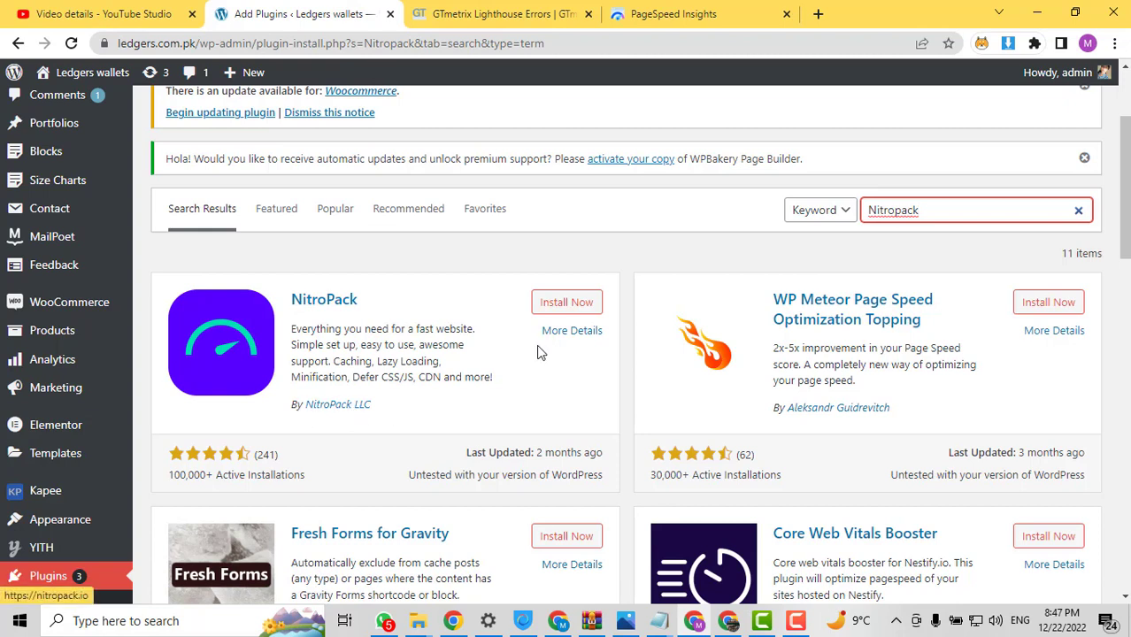
# Install and activate the NitroPack plugin.
pyautogui.click(558, 303)
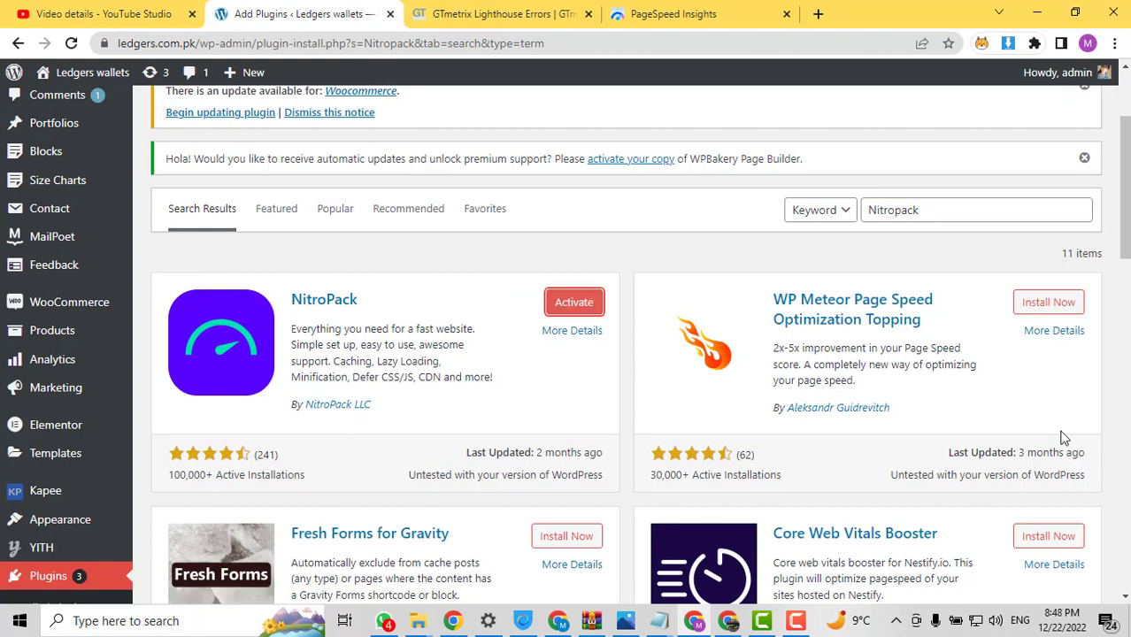
pyautogui.click(575, 303)
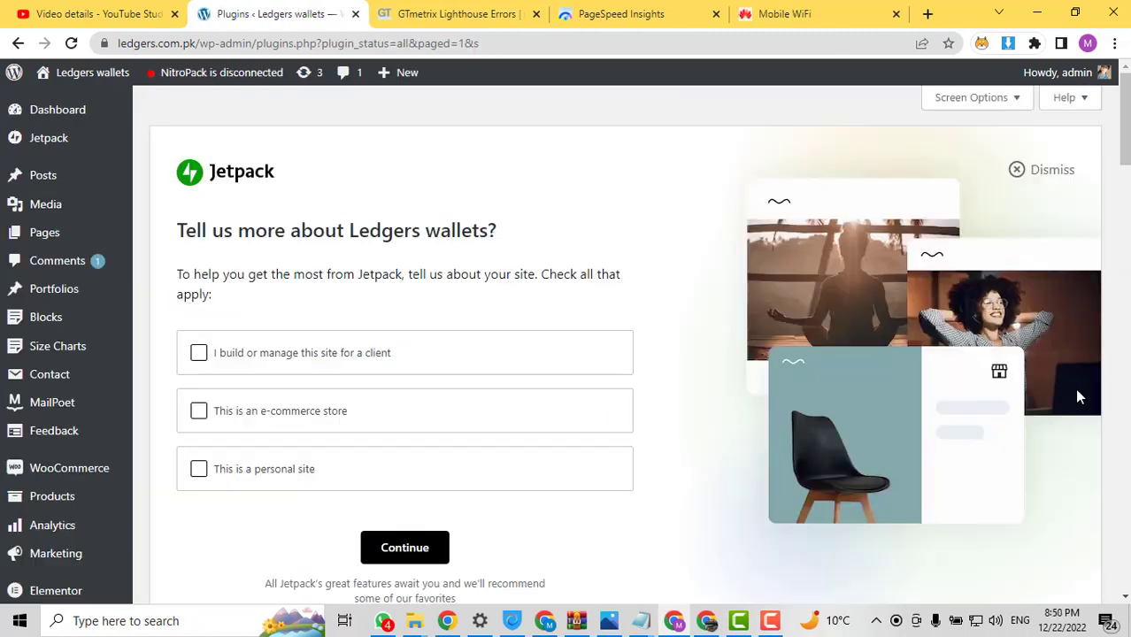
pyautogui.scroll(-5, 1074, 389)
pyautogui.scroll(-4, 1078, 395)
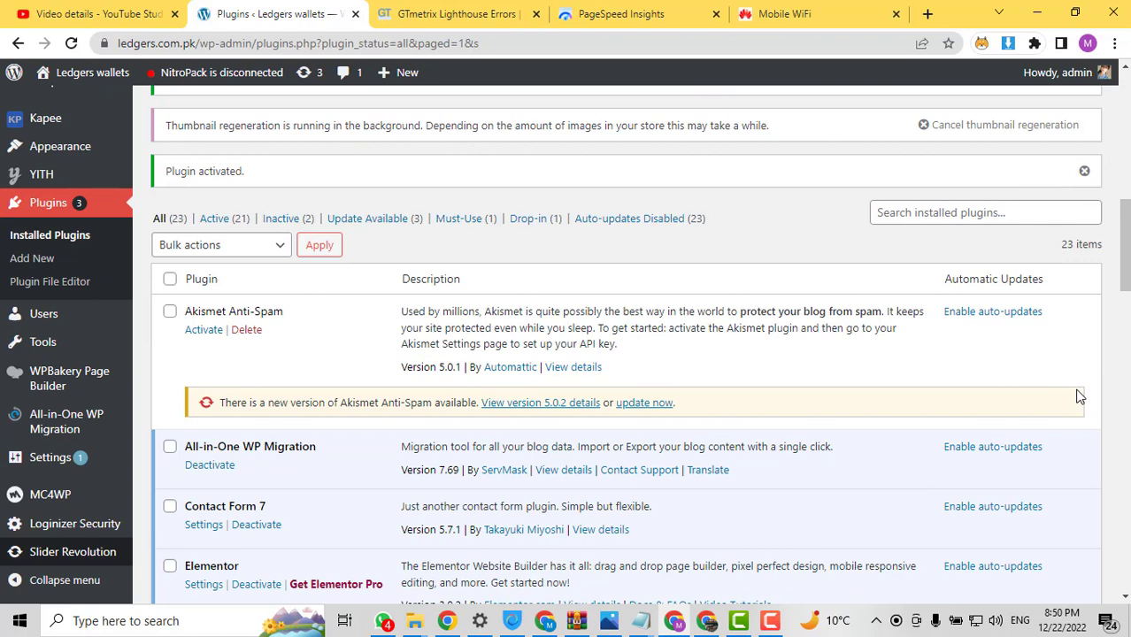
pyautogui.moveTo(50, 457)
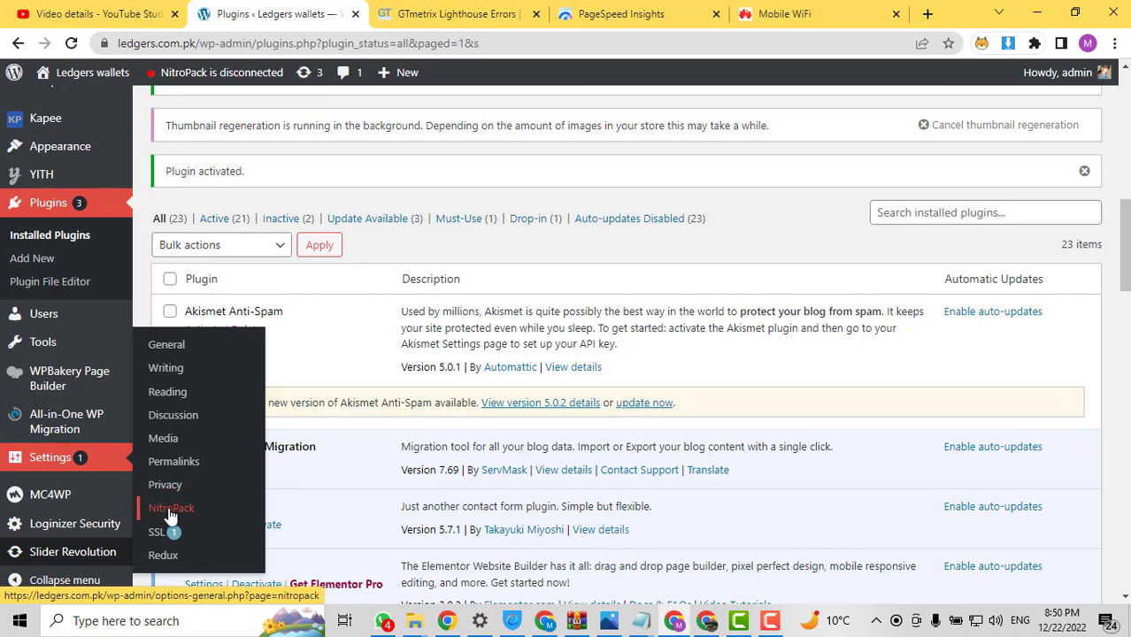
# Open Settings > NitroPack and read the Site ID and Site Secret connection prompt.
pyautogui.click(171, 516)
pyautogui.scroll(-1, 1016, 393)
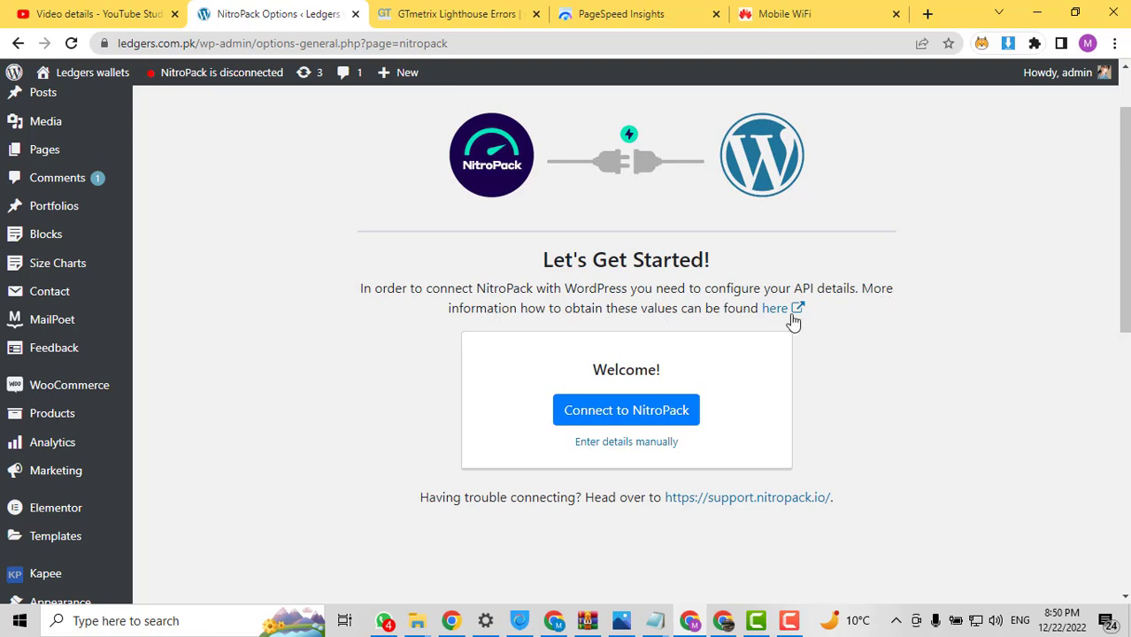
pyautogui.scroll(-1, 791, 319)
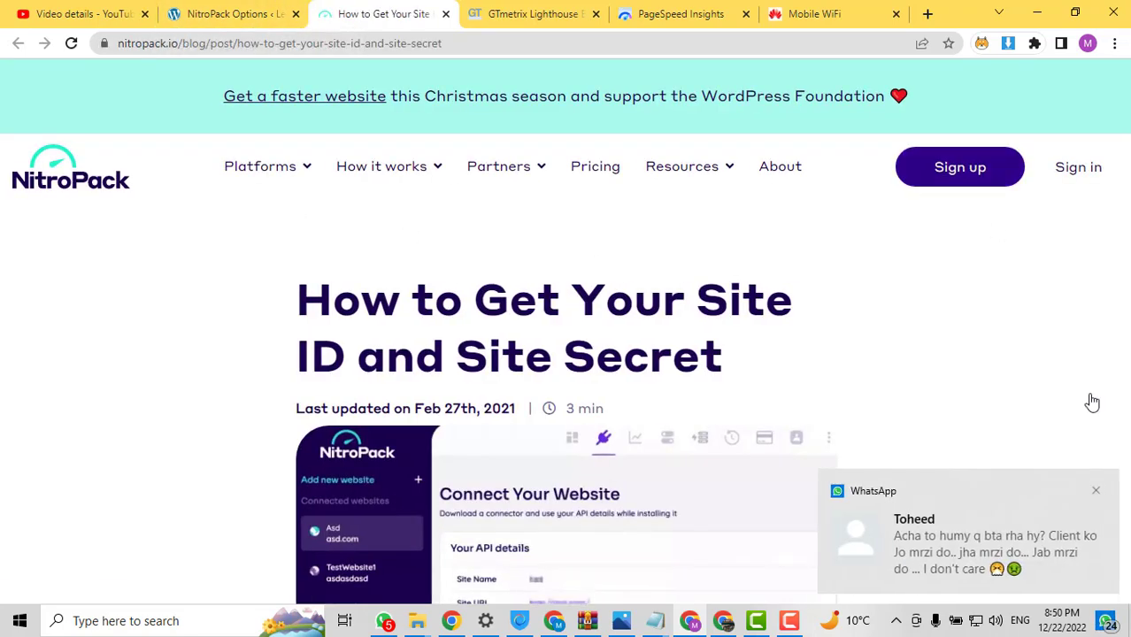
# Dismiss the chat popup, then choose the Free Plan on NitroPack's sign-up pricing page.
pyautogui.click(1096, 491)
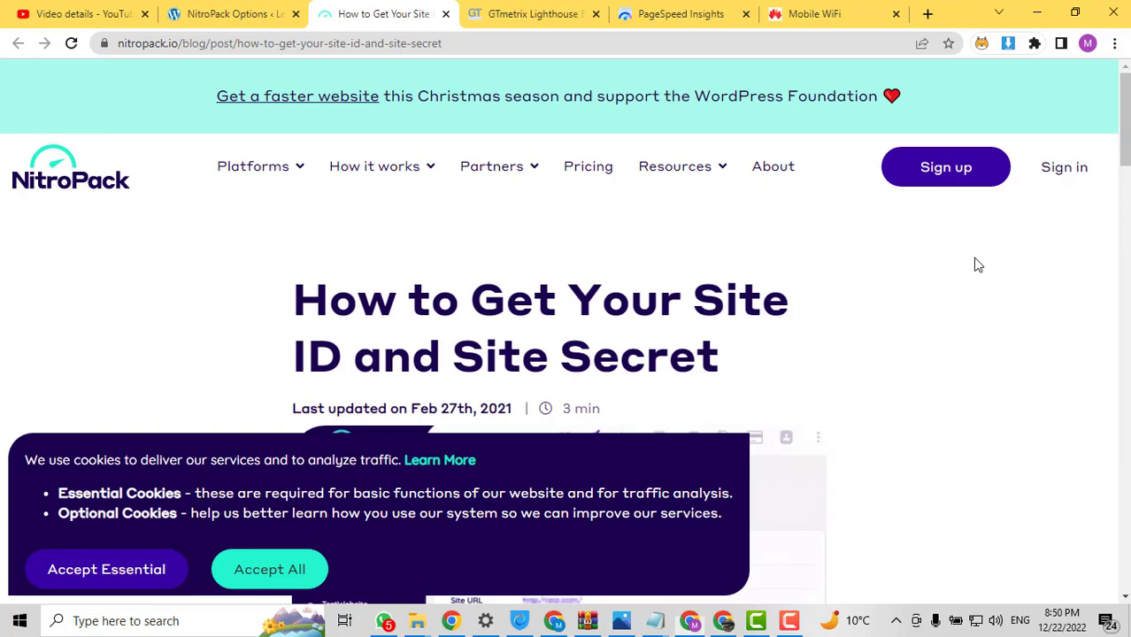
pyautogui.click(946, 171)
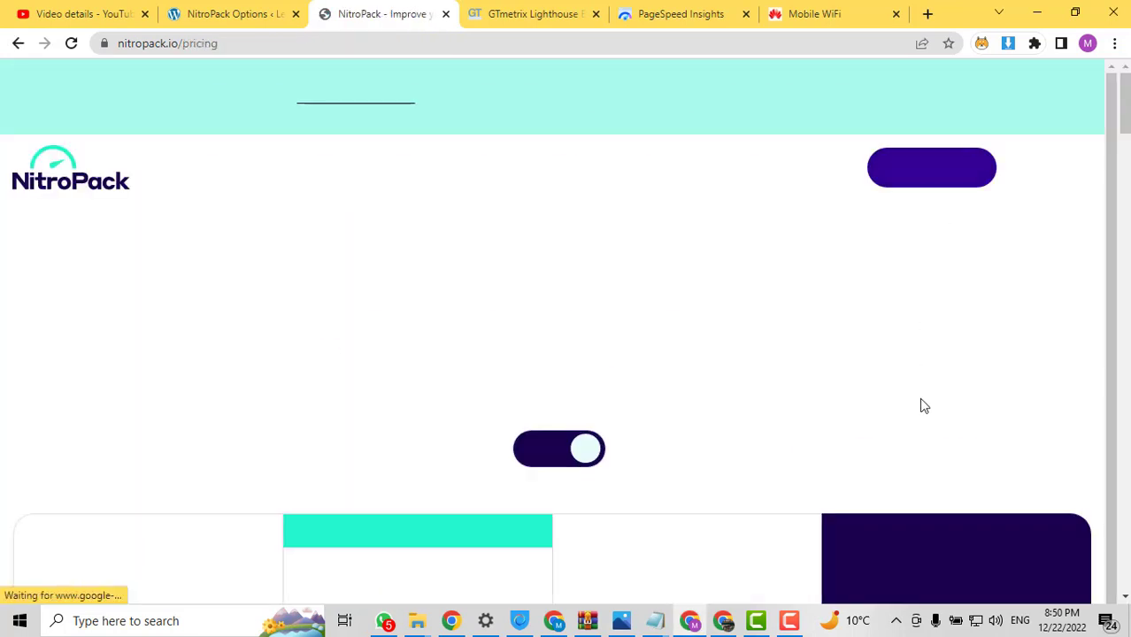
pyautogui.scroll(-4, 921, 400)
pyautogui.scroll(-4, 923, 398)
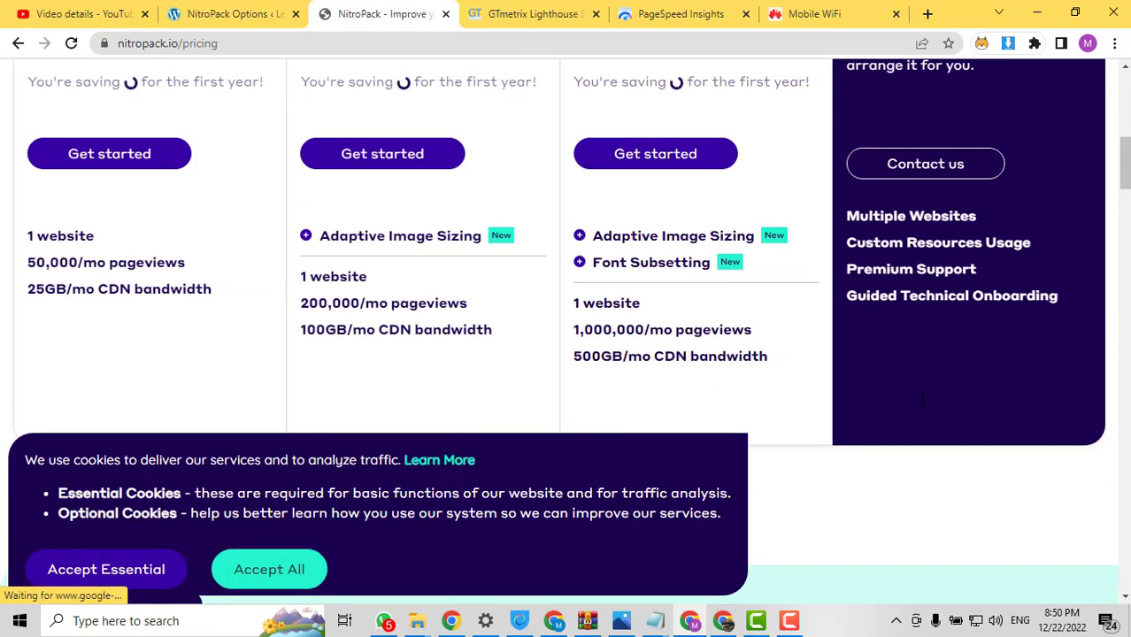
pyautogui.scroll(-3, 483, 258)
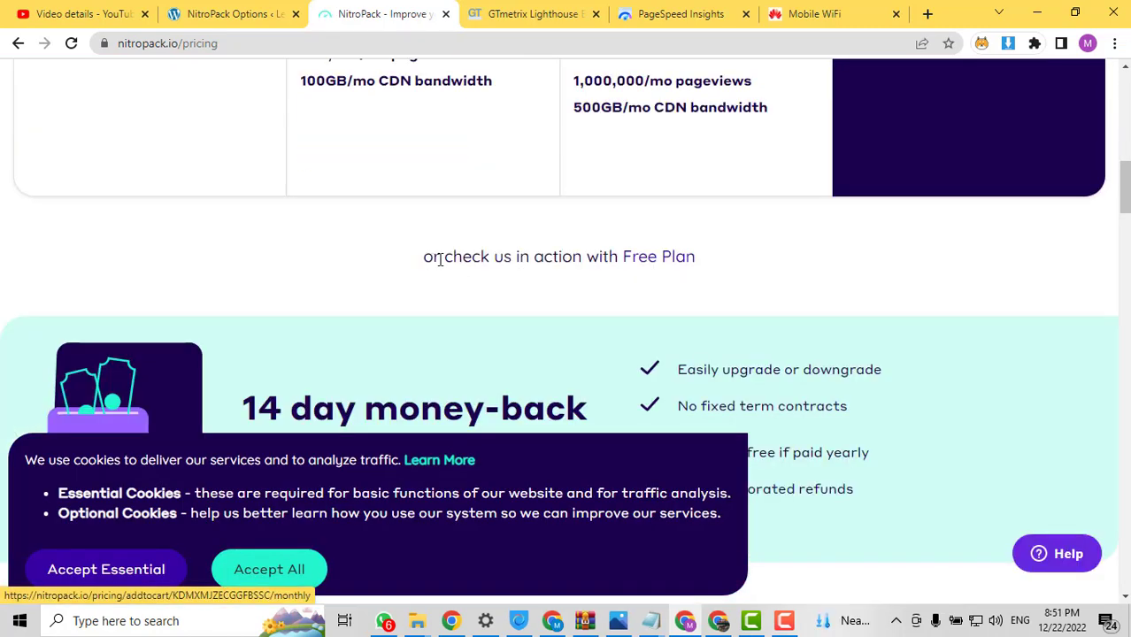
pyautogui.click(651, 268)
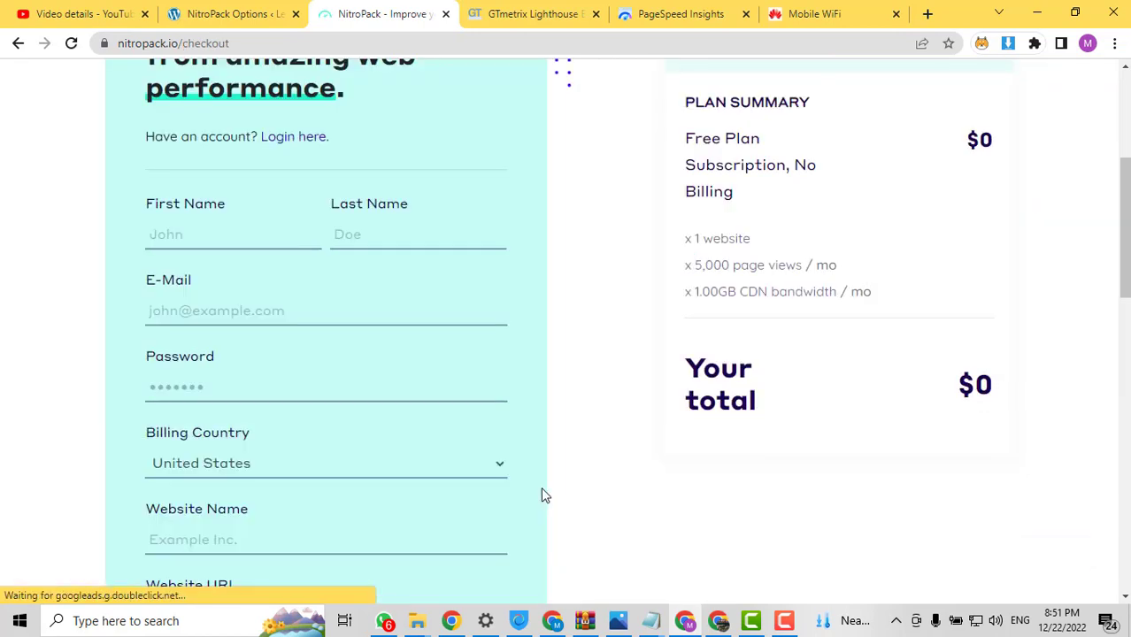
pyautogui.click(227, 237)
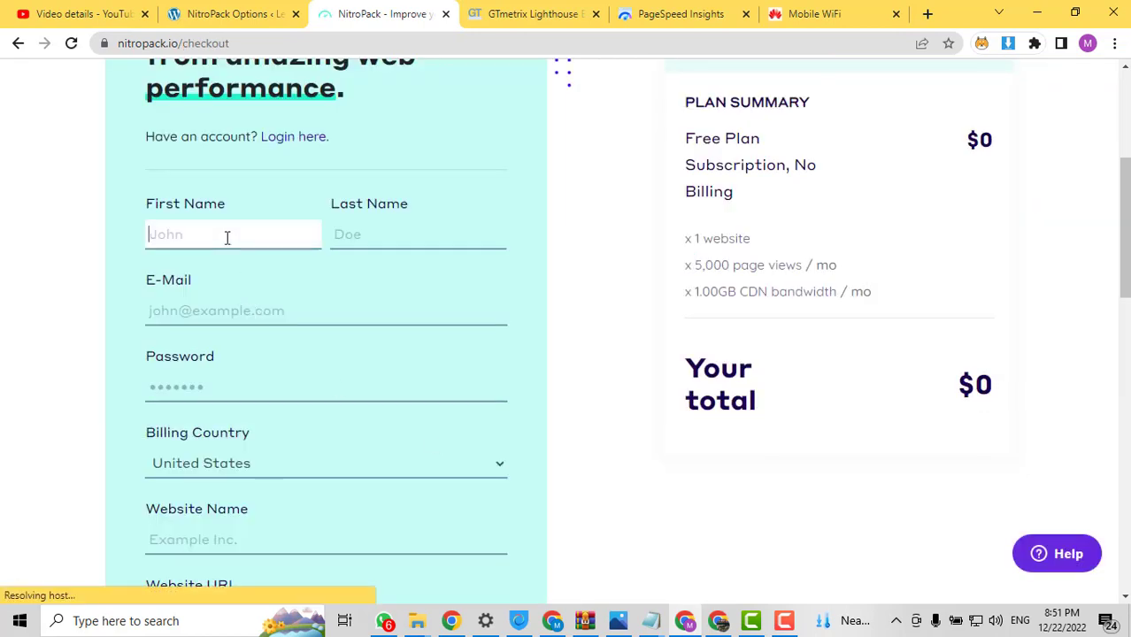
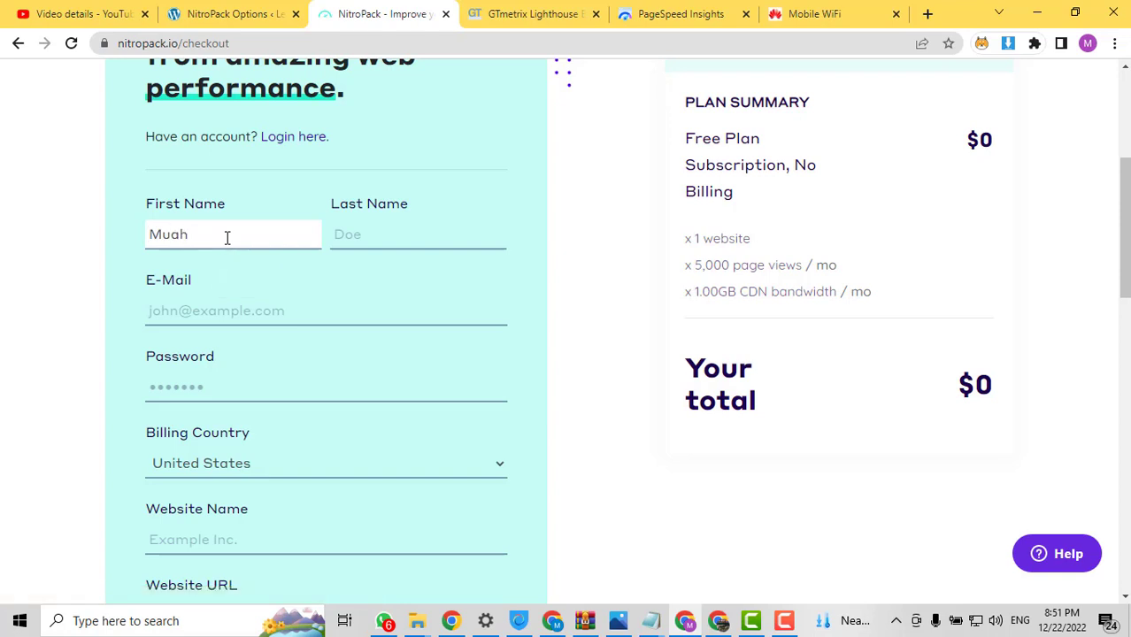
pyautogui.click(402, 234)
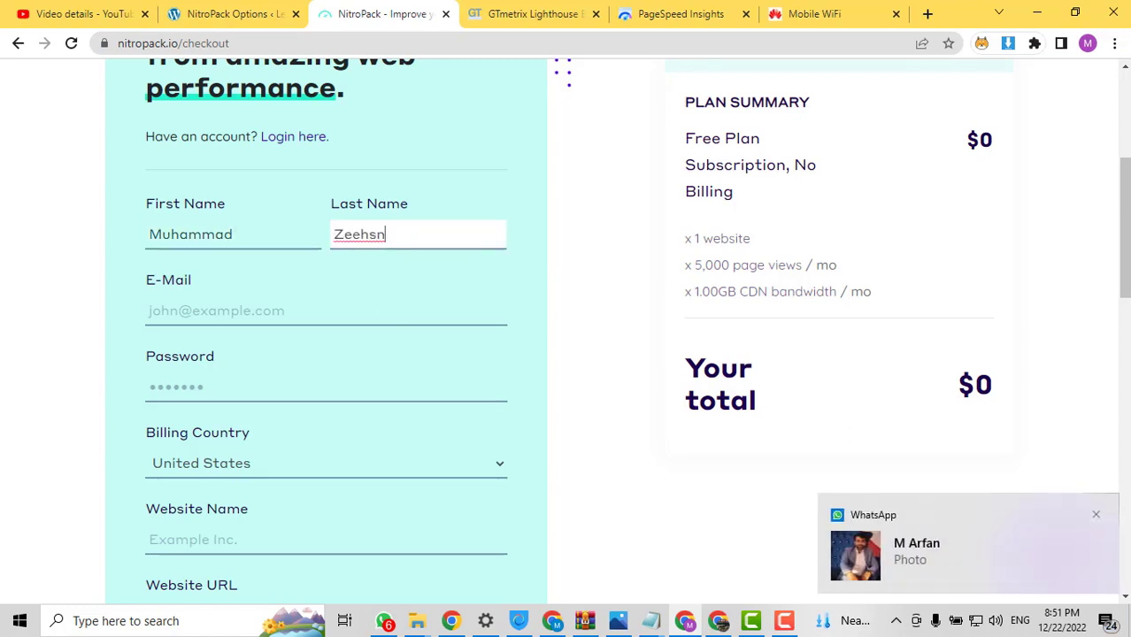
pyautogui.click(287, 311)
pyautogui.click(276, 383)
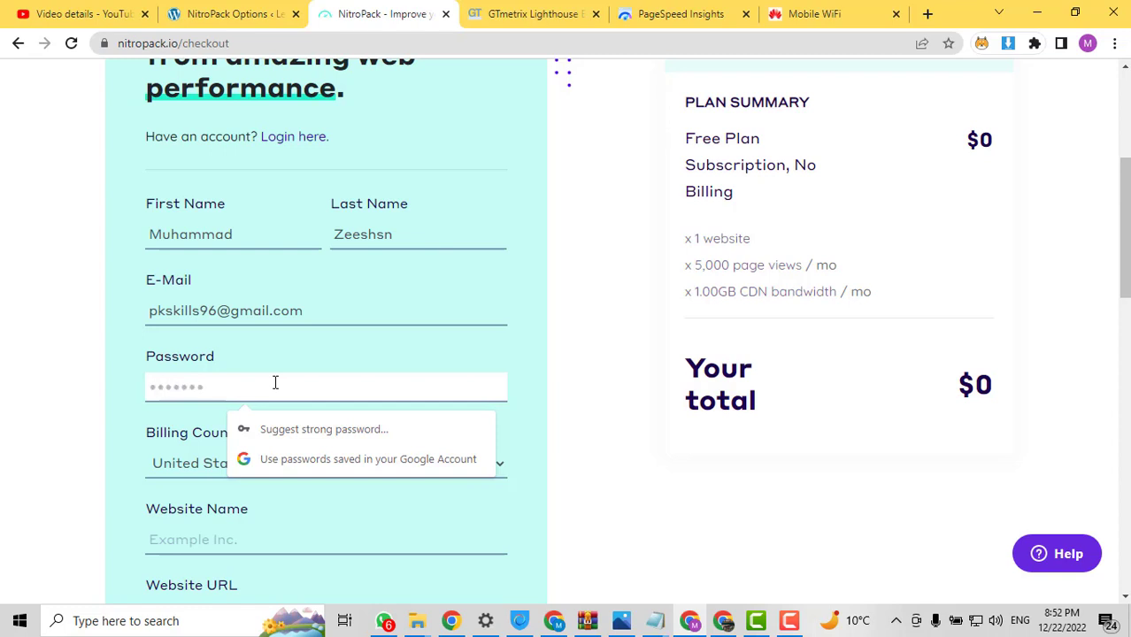
pyautogui.press('BackSpace')
pyautogui.press('BackSpace')
pyautogui.scroll(-2, 275, 382)
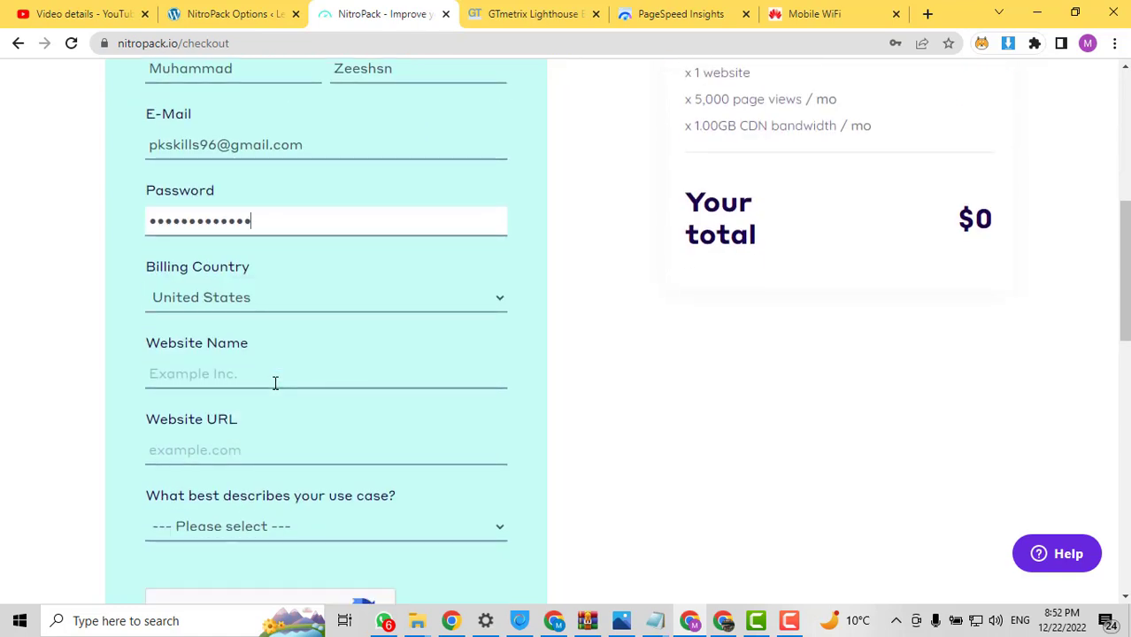
# Set Website Name to 'ledgers.com' by pasting the site address and trimming it.
pyautogui.click(275, 383)
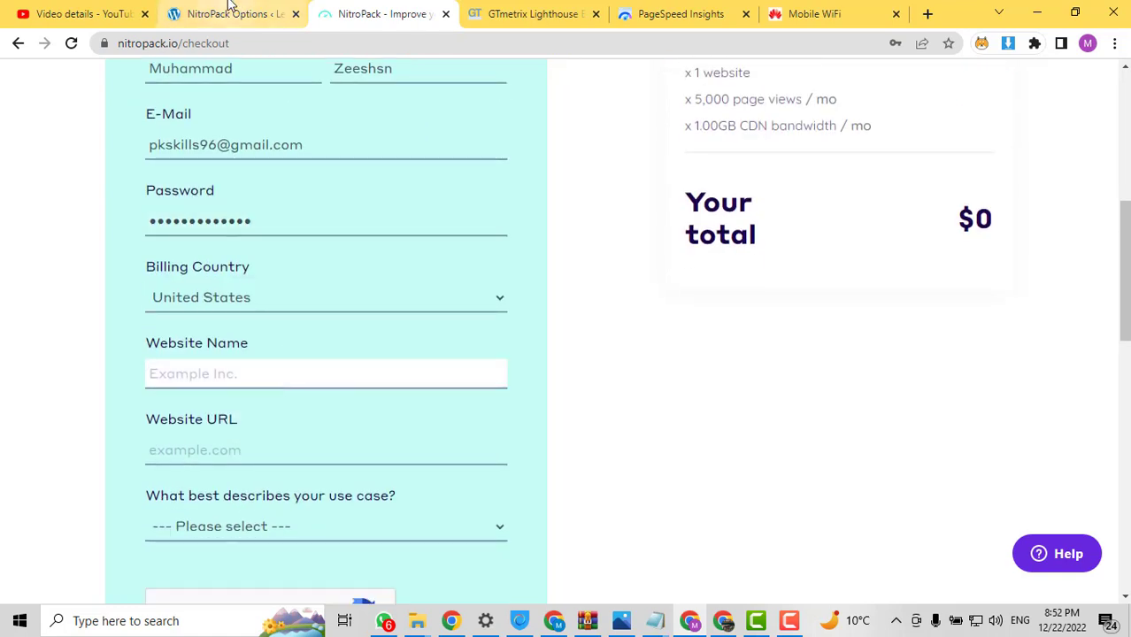
pyautogui.click(228, 11)
pyautogui.click(198, 42)
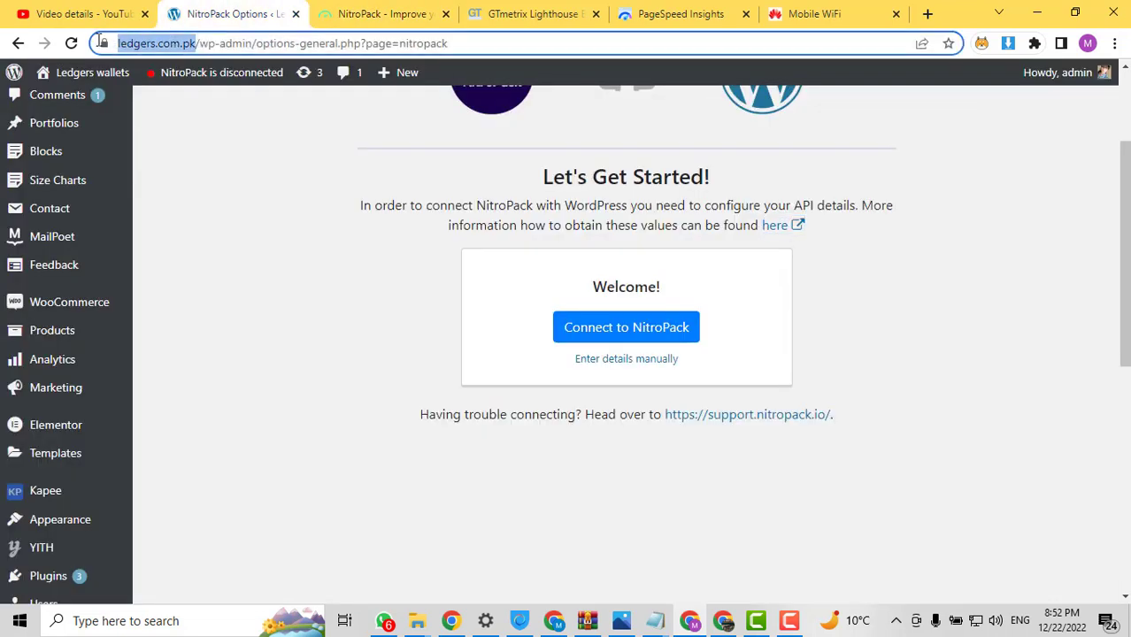
pyautogui.click(390, 13)
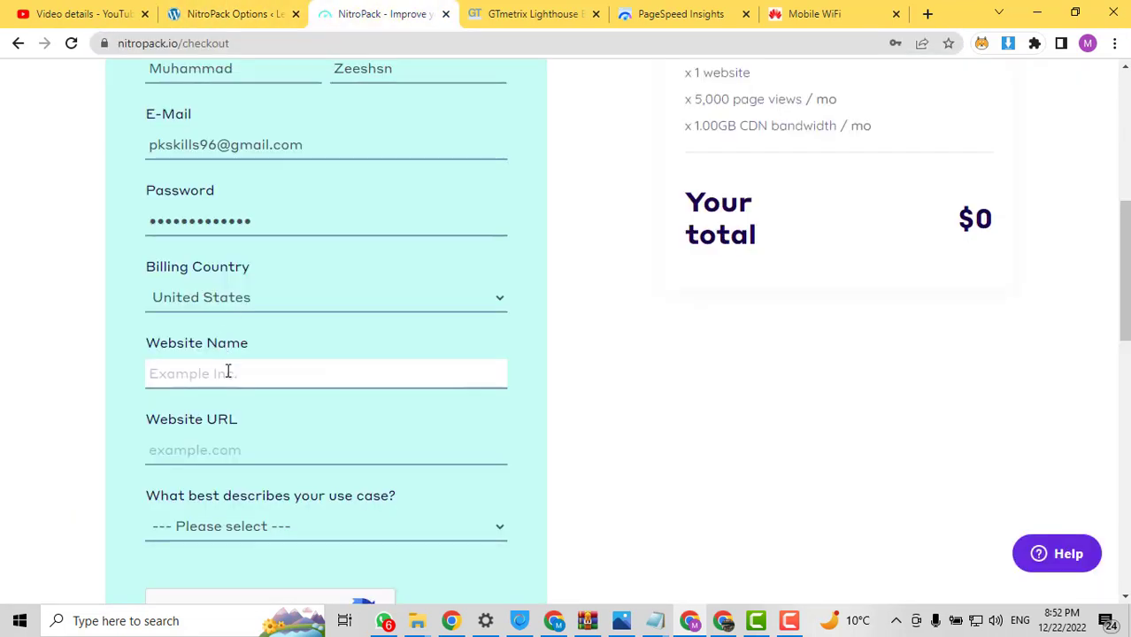
pyautogui.write('https://ledgers.com.pk/')
pyautogui.scroll(-2, 195, 299)
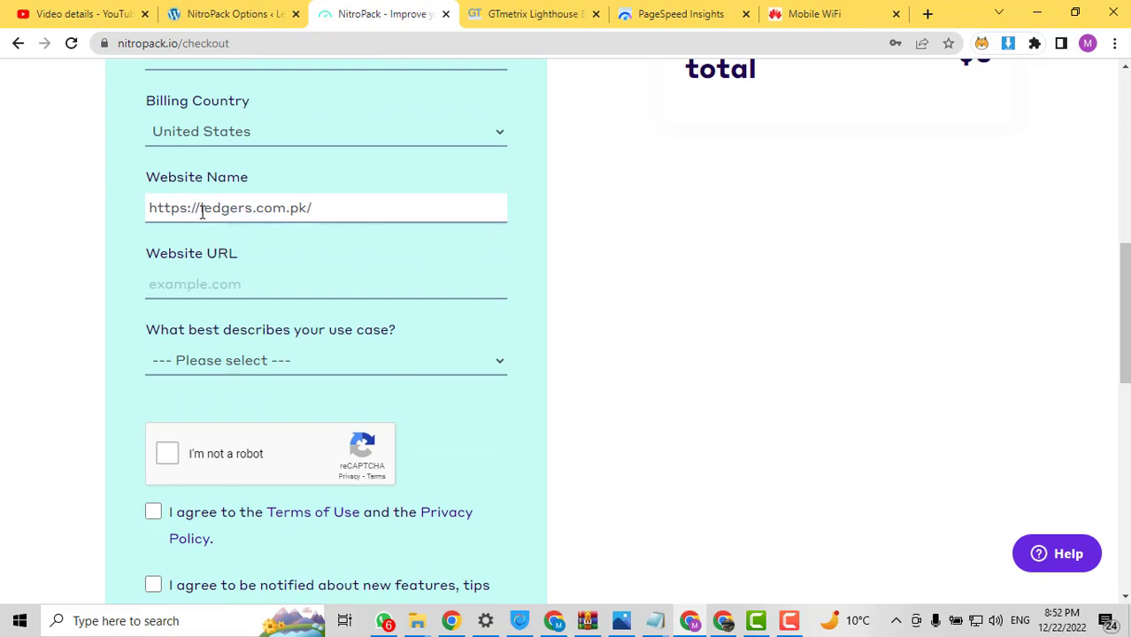
pyautogui.moveTo(202, 213); pyautogui.dragTo(147, 211)
pyautogui.press('BackSpace')
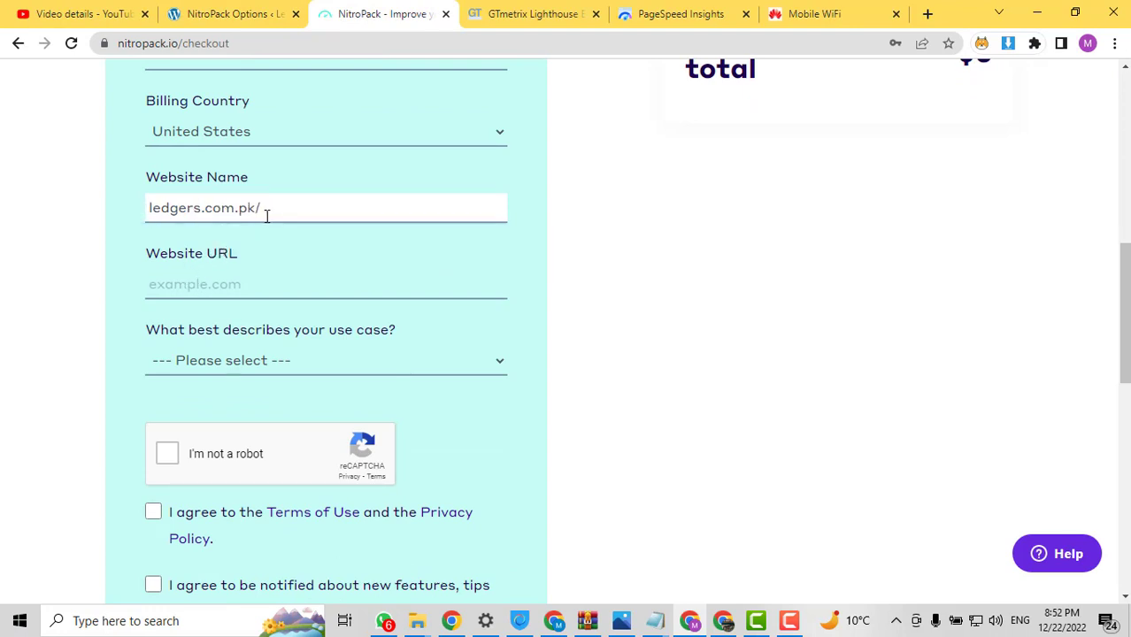
pyautogui.moveTo(267, 216); pyautogui.dragTo(235, 212)
pyautogui.press('BackSpace')
pyautogui.click(272, 283)
pyautogui.write('https://ledgers.com.pk/')
pyautogui.scroll(-2, 275, 281)
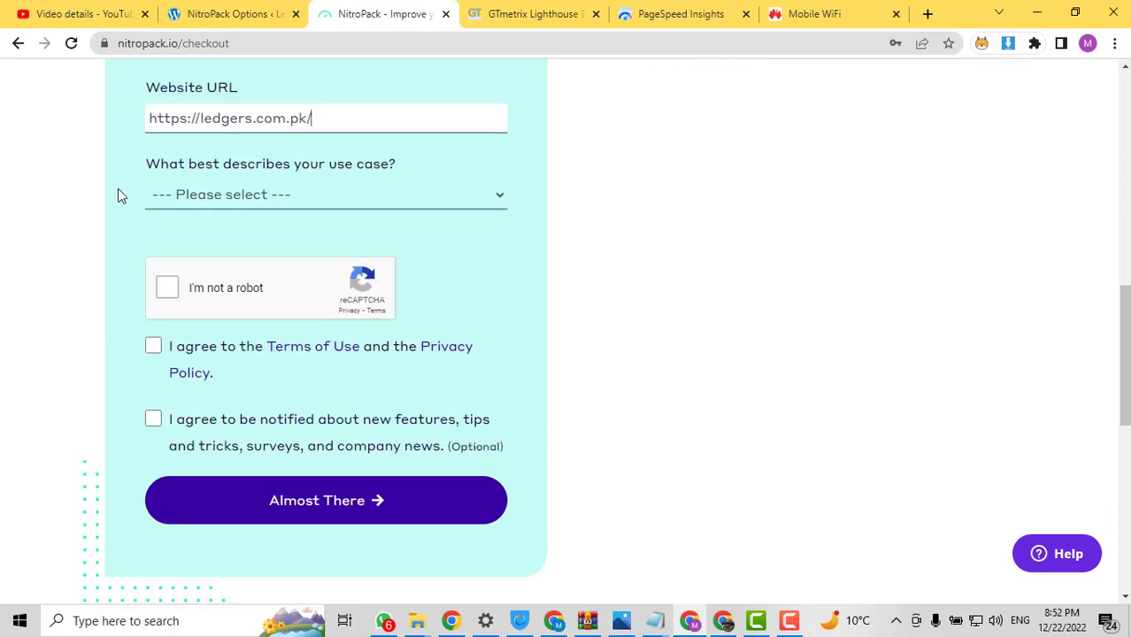
pyautogui.click(236, 198)
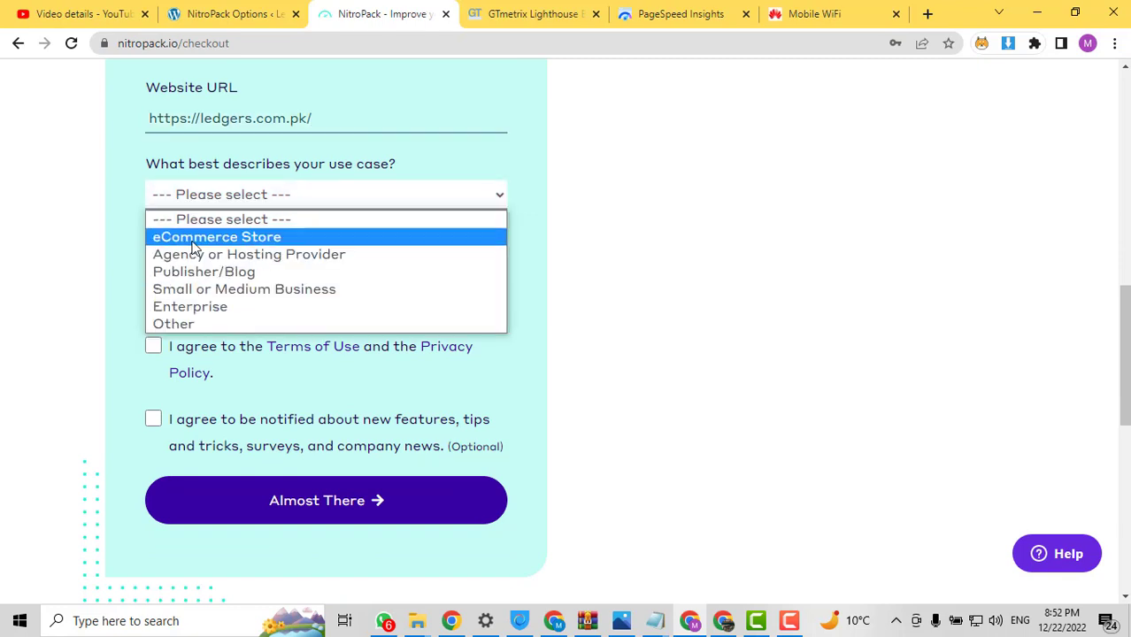
pyautogui.click(196, 237)
pyautogui.scroll(-1, 544, 216)
# Tick reCAPTCHA, accept the terms, opt into notifications, and submit the checkout form.
pyautogui.click(163, 208)
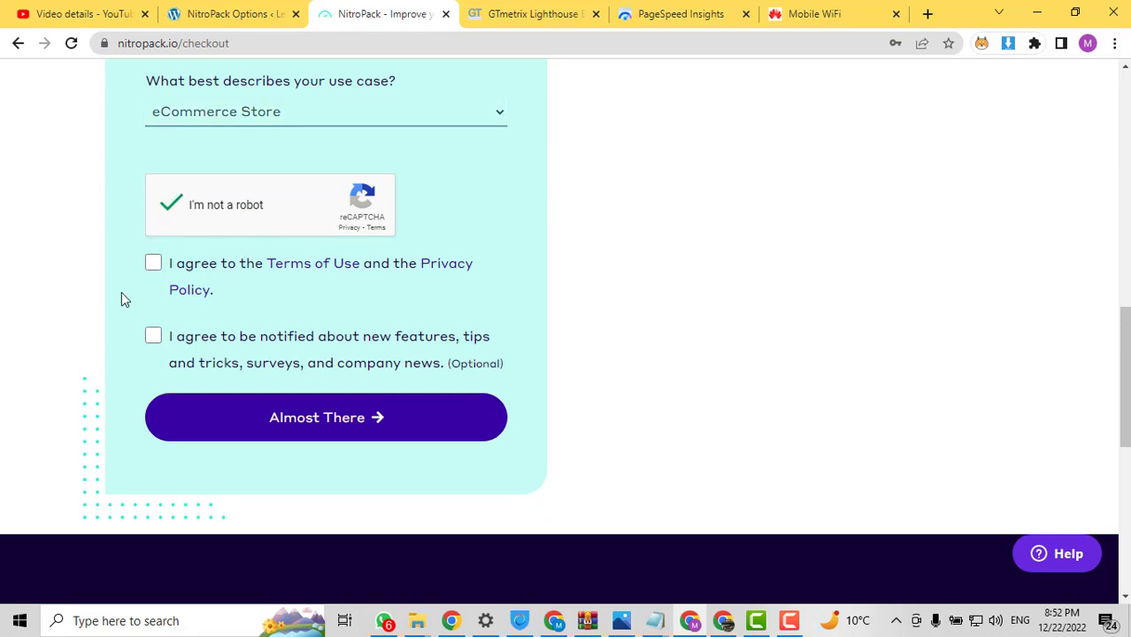
pyautogui.click(152, 266)
pyautogui.click(154, 337)
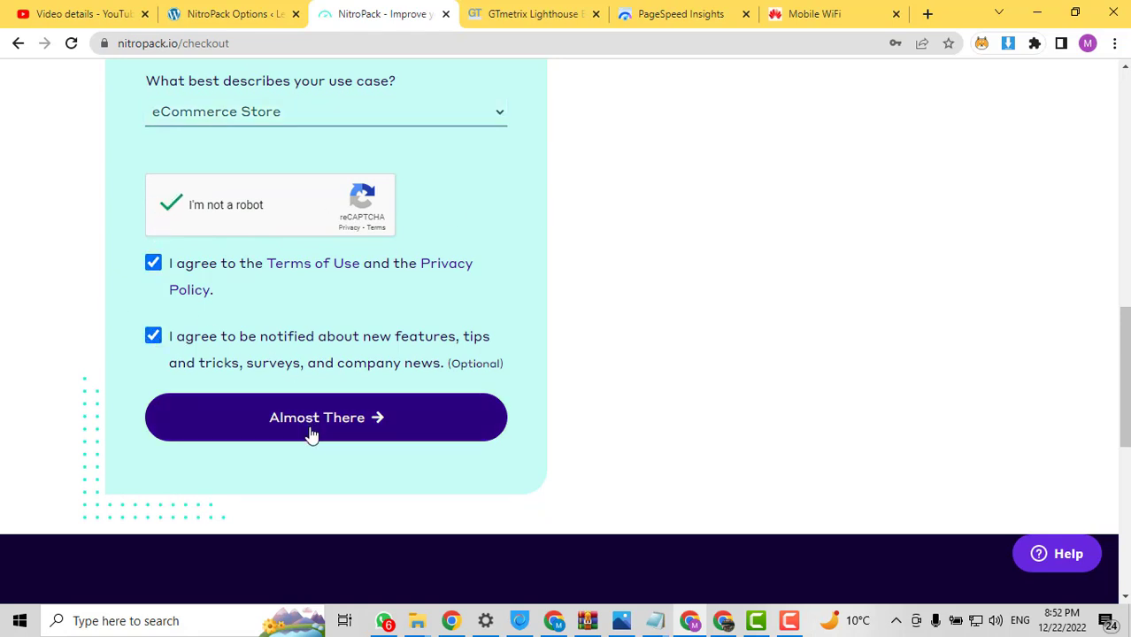
pyautogui.click(311, 434)
# Save the password in the browser and place the free plan order.
pyautogui.scroll(-3, 942, 334)
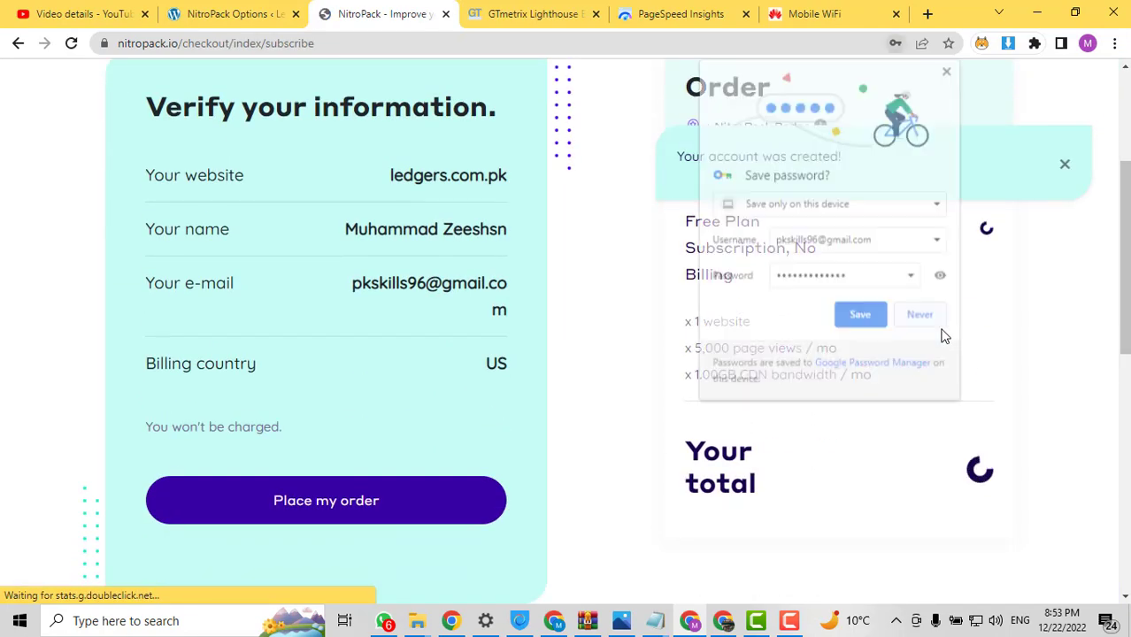
pyautogui.click(855, 313)
pyautogui.scroll(-2, 447, 309)
pyautogui.click(341, 336)
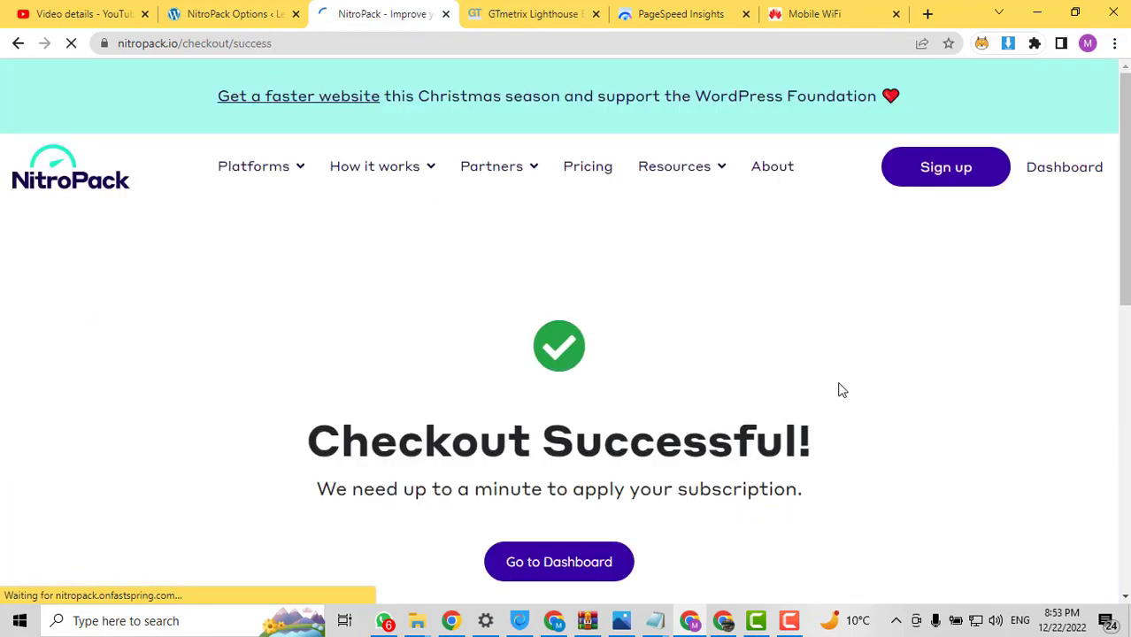
# Dismiss the welcome tour on the NitroPack dashboard listing ledgers.com.pk.
pyautogui.scroll(-2, 842, 390)
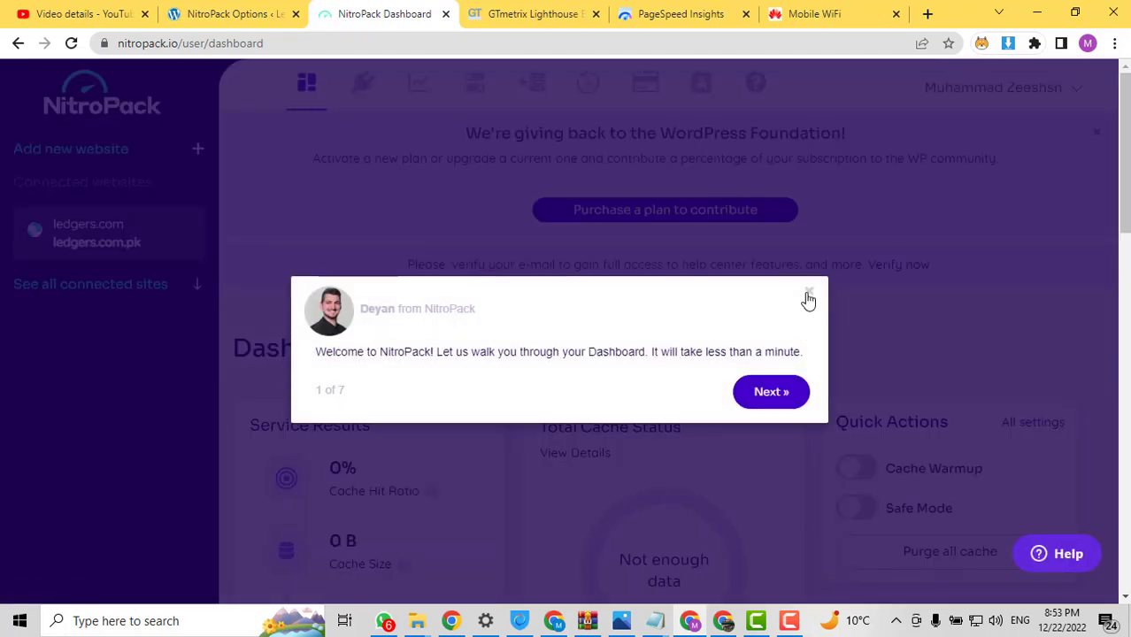
pyautogui.click(808, 294)
pyautogui.scroll(-3, 461, 423)
pyautogui.scroll(3, 462, 422)
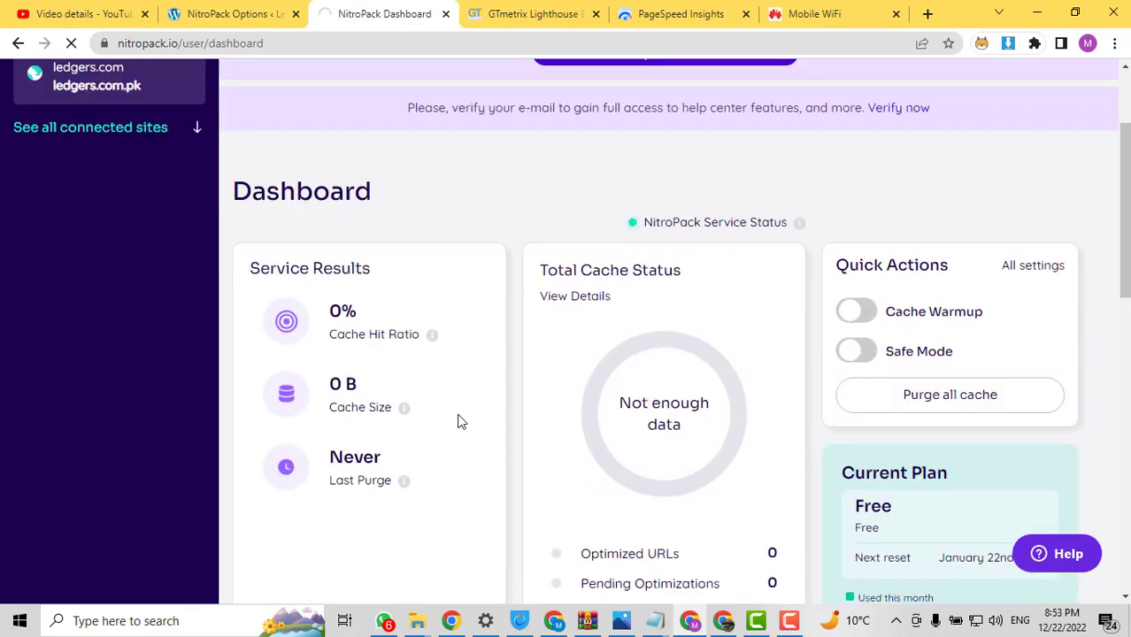
# Connect the WordPress site to NitroPack and review the Free plan and Ludicrous optimization mode.
pyautogui.click(224, 7)
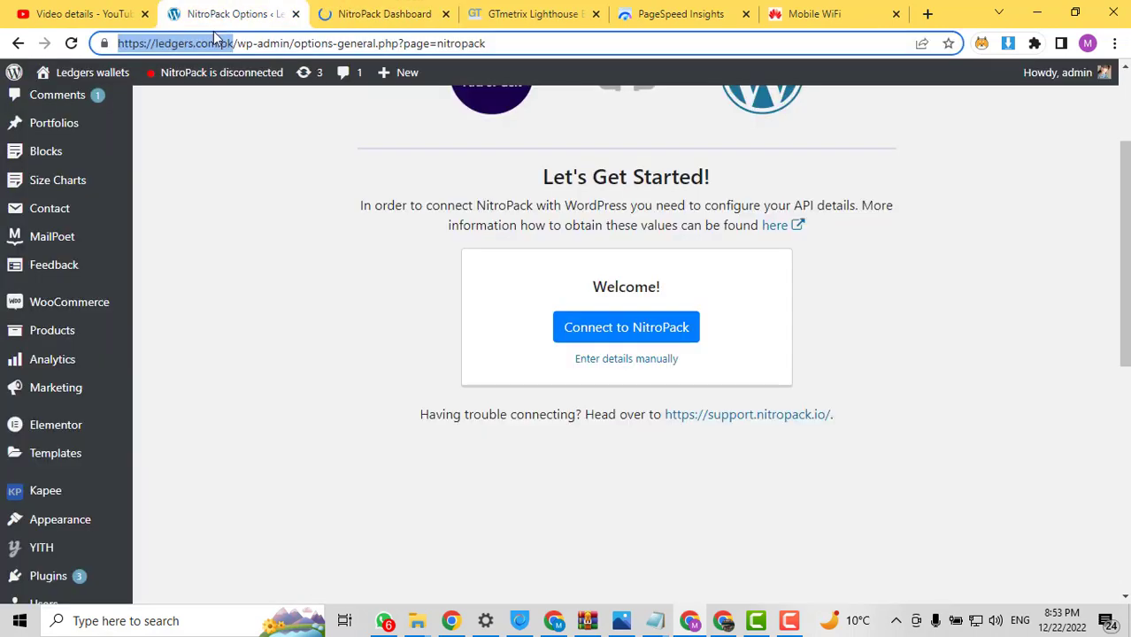
pyautogui.click(627, 329)
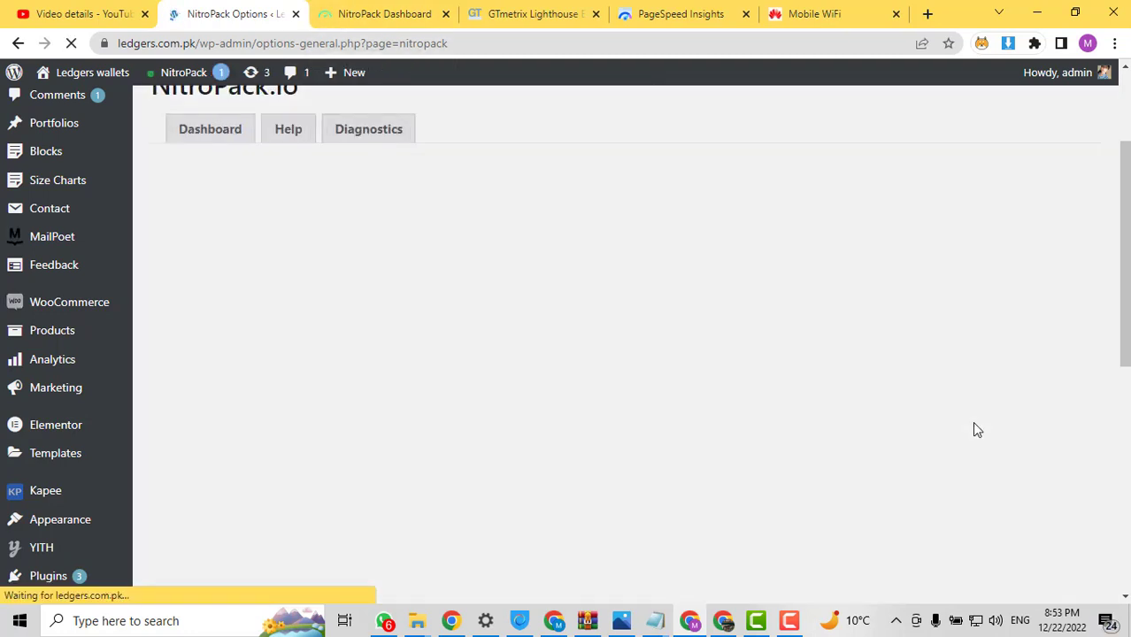
pyautogui.scroll(-1, 1007, 378)
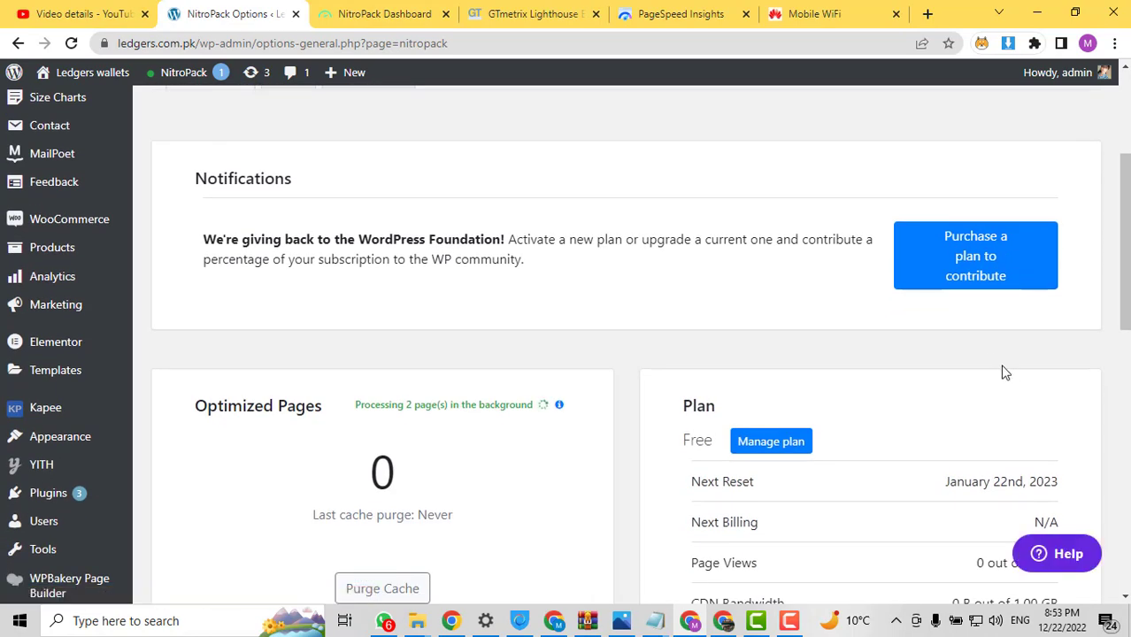
pyautogui.scroll(-2, 1006, 372)
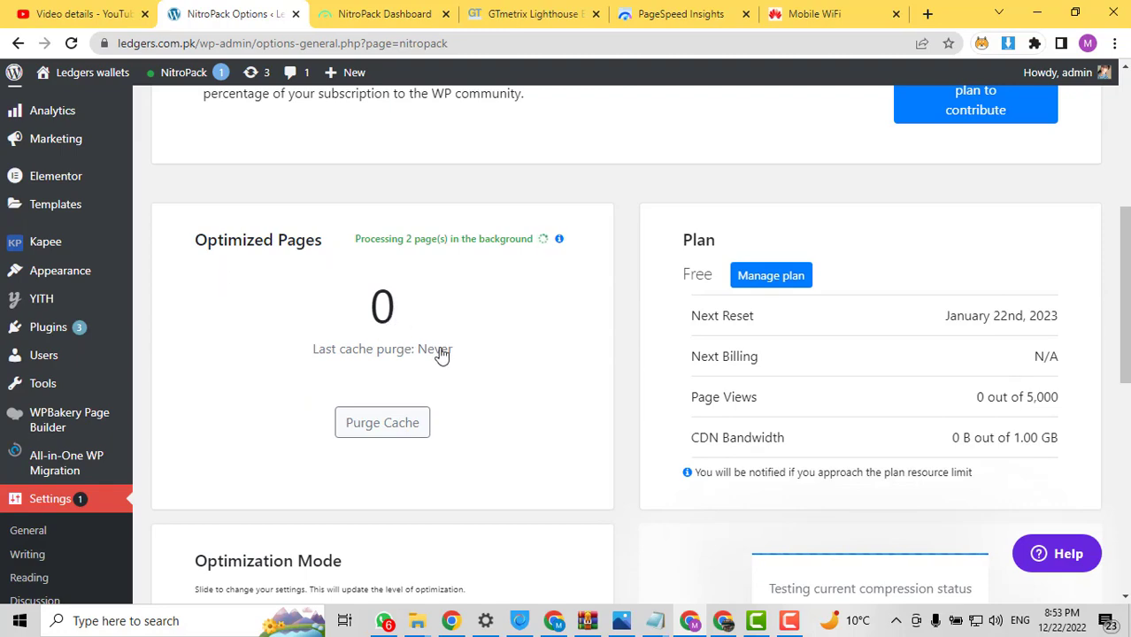
pyautogui.scroll(-1, 1011, 399)
pyautogui.scroll(-2, 682, 438)
pyautogui.scroll(-1, 877, 478)
pyautogui.click(1092, 515)
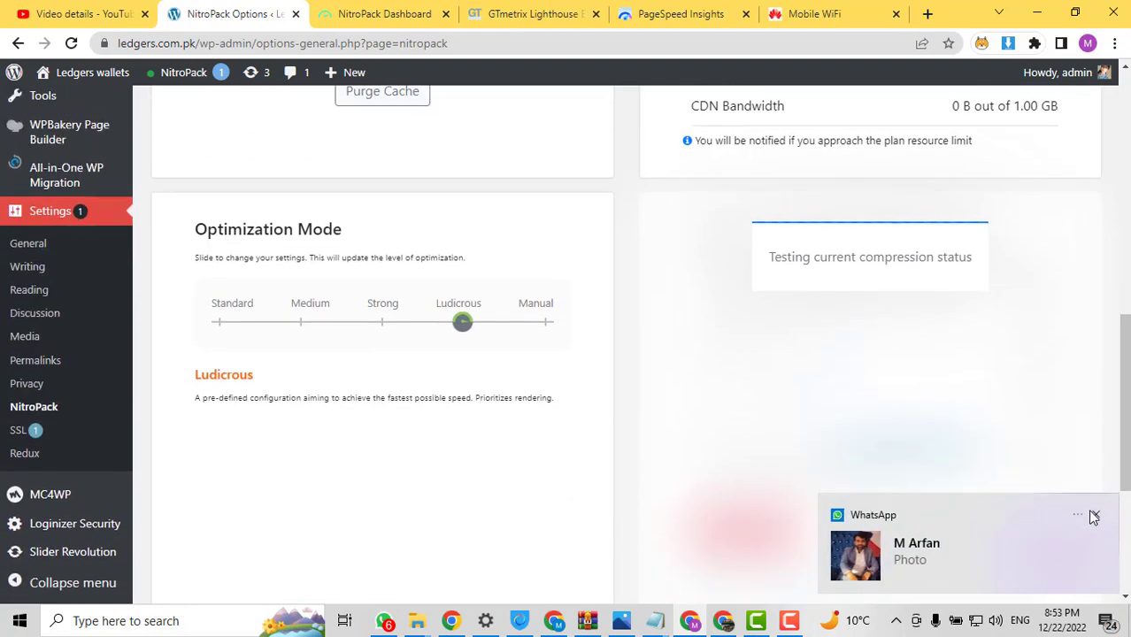
# Refresh the NitroPack dashboard to confirm 2 pending optimizations, then copy the site address from WordPress.
pyautogui.click(438, 8)
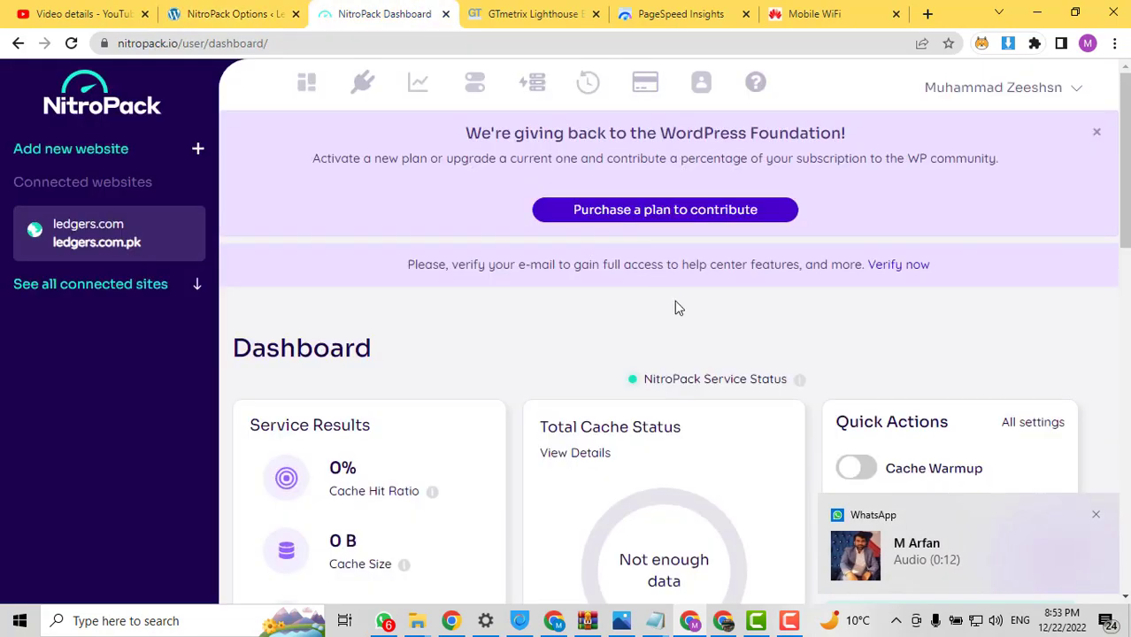
pyautogui.click(69, 44)
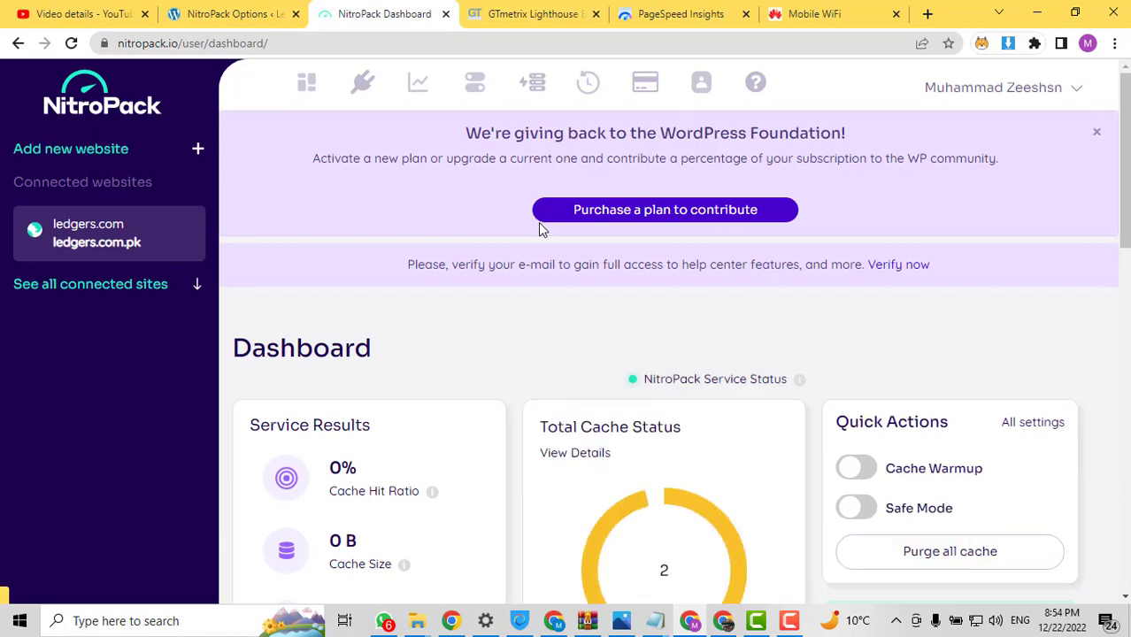
pyautogui.scroll(-2, 540, 229)
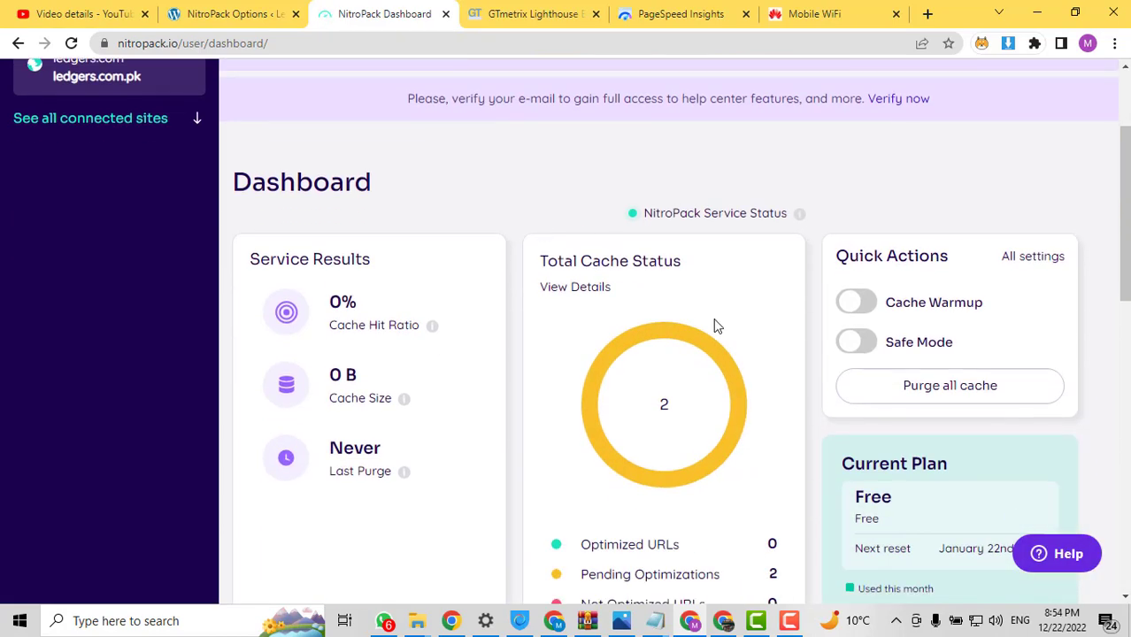
pyautogui.scroll(-1, 717, 326)
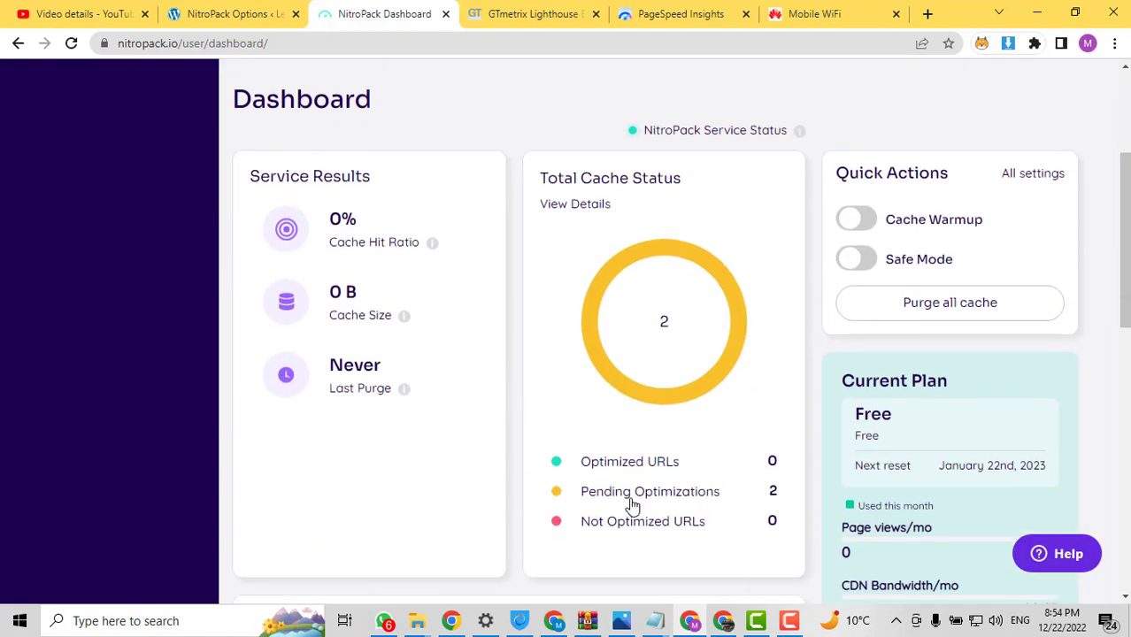
pyautogui.click(672, 501)
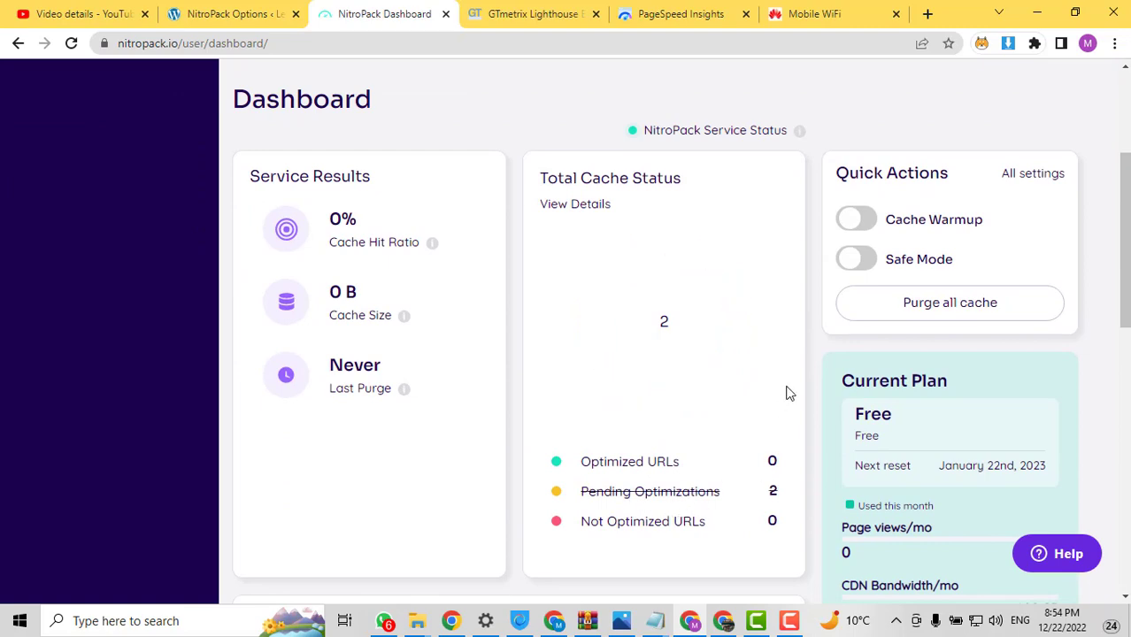
pyautogui.click(620, 501)
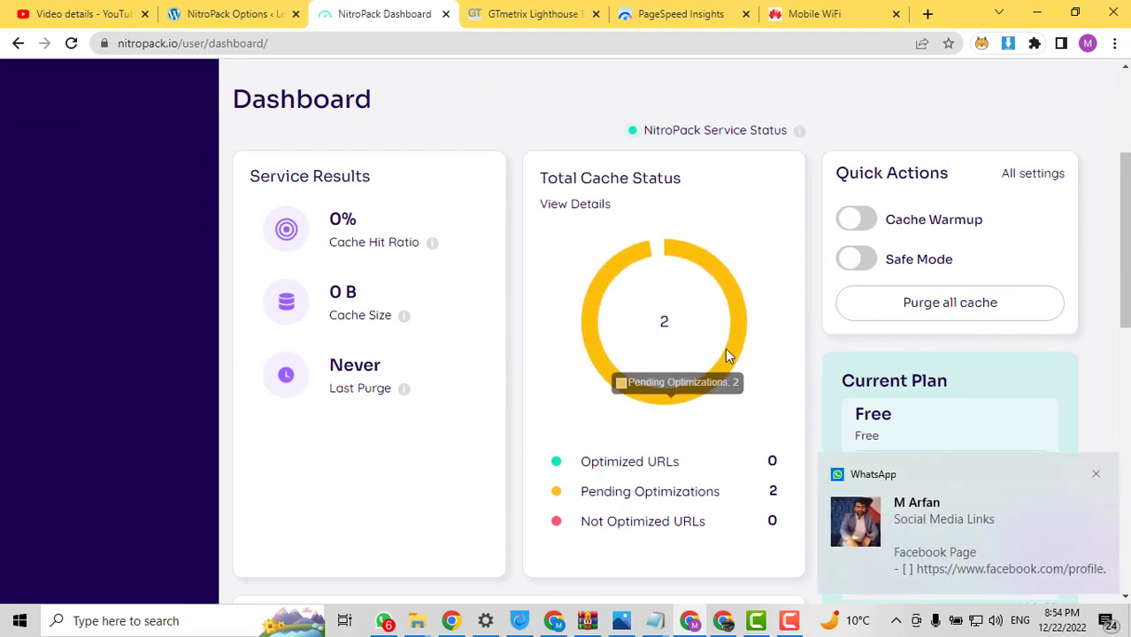
pyautogui.scroll(3, 725, 348)
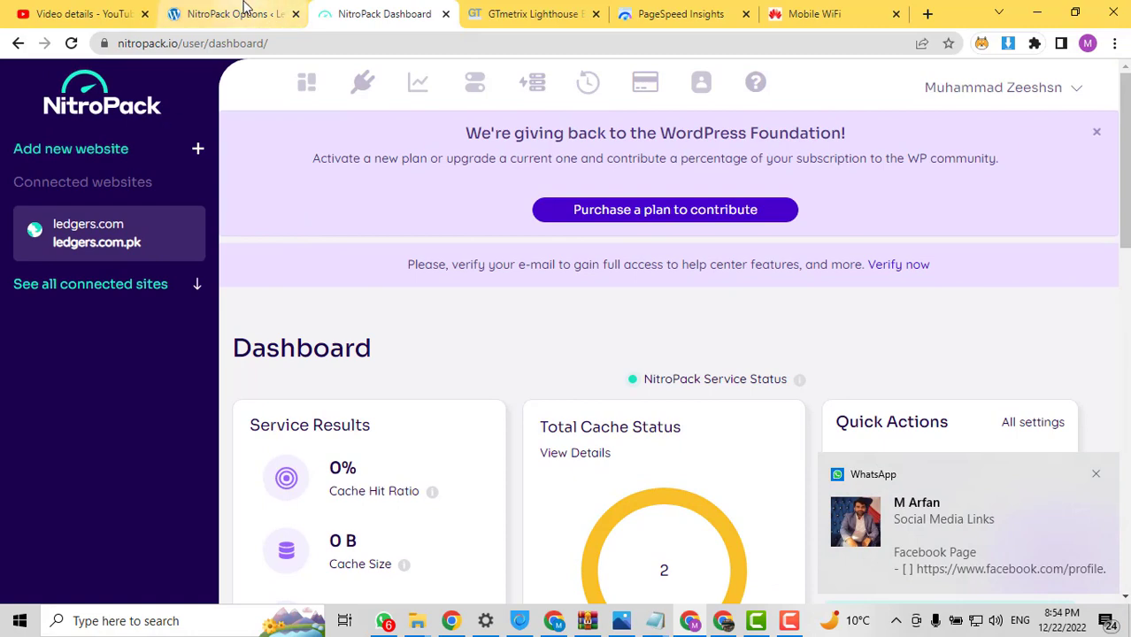
pyautogui.click(235, 14)
pyautogui.moveTo(203, 43); pyautogui.dragTo(111, 42)
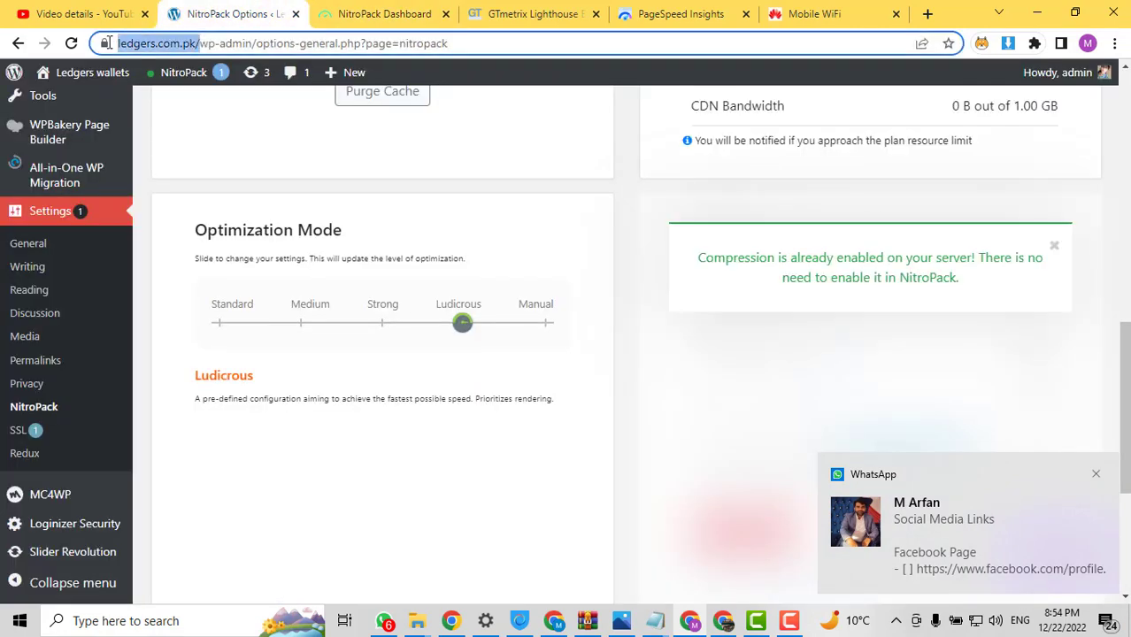
pyautogui.click(542, 12)
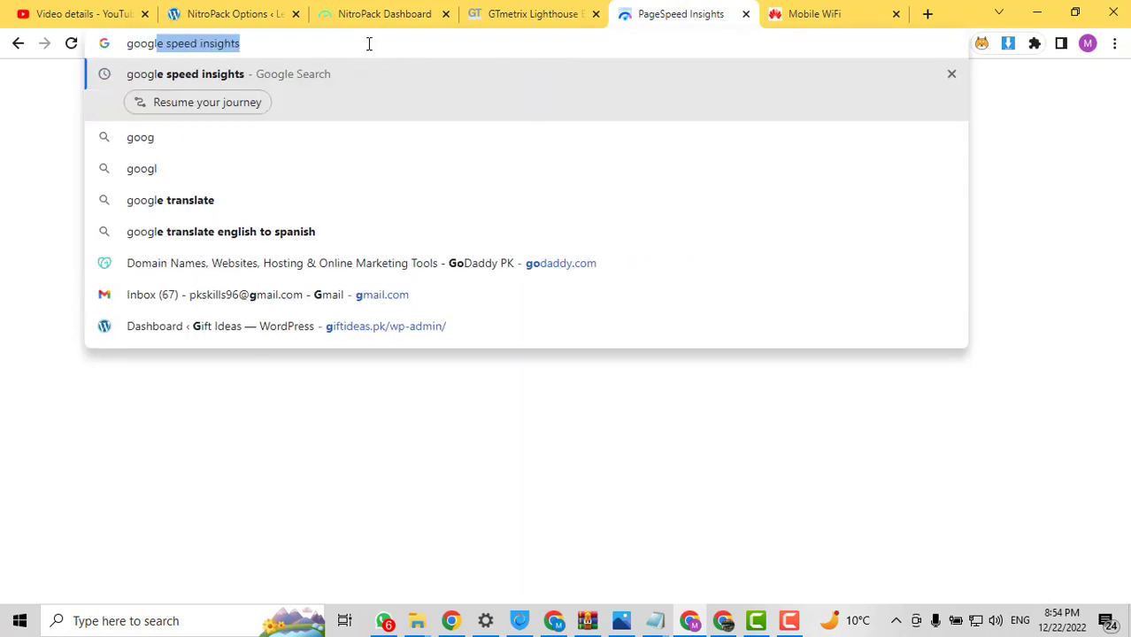
pyautogui.press('Return')
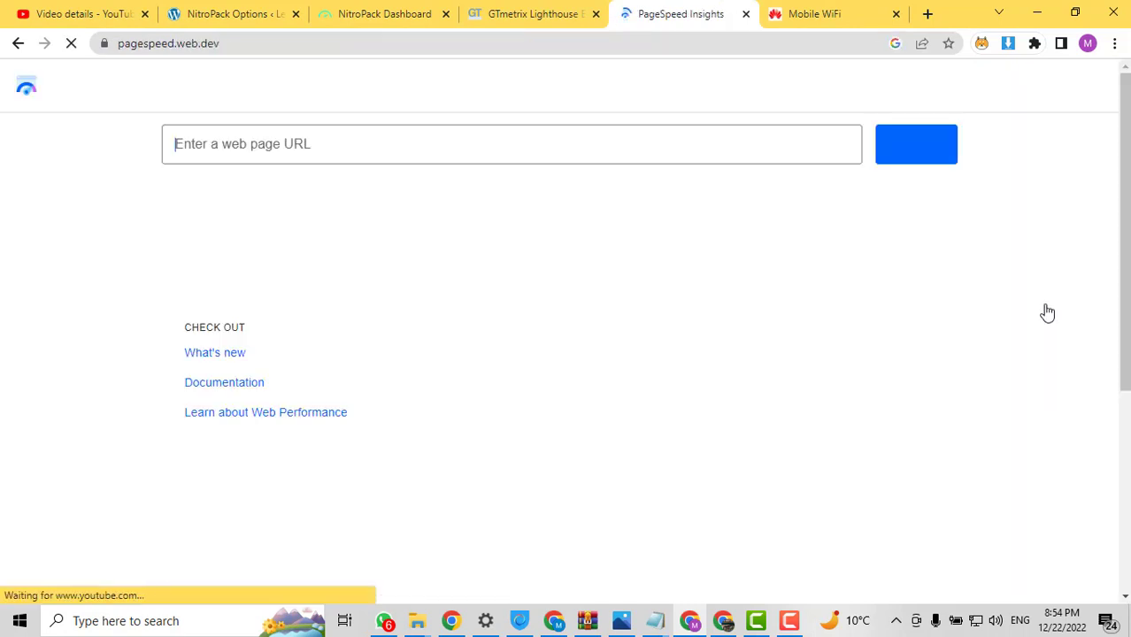
pyautogui.click(345, 142)
pyautogui.press('Down')
pyautogui.press('Return')
pyautogui.click(915, 146)
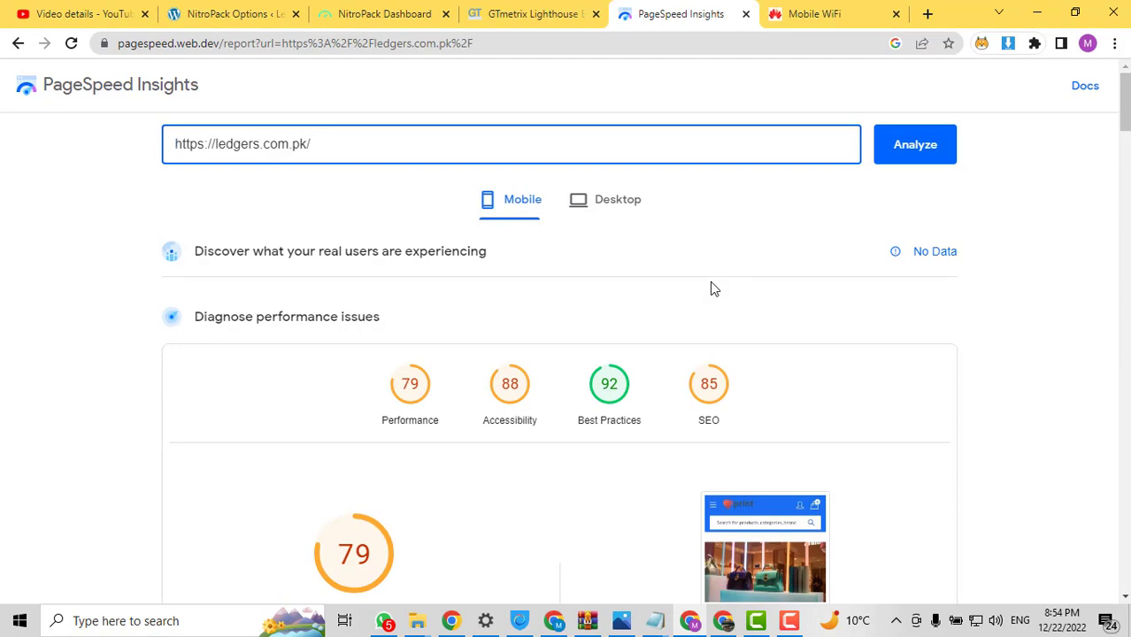
# Review the mobile scores: Performance 79, Accessibility 88, Best Practices 92, SEO 85.
pyautogui.scroll(-2, 714, 288)
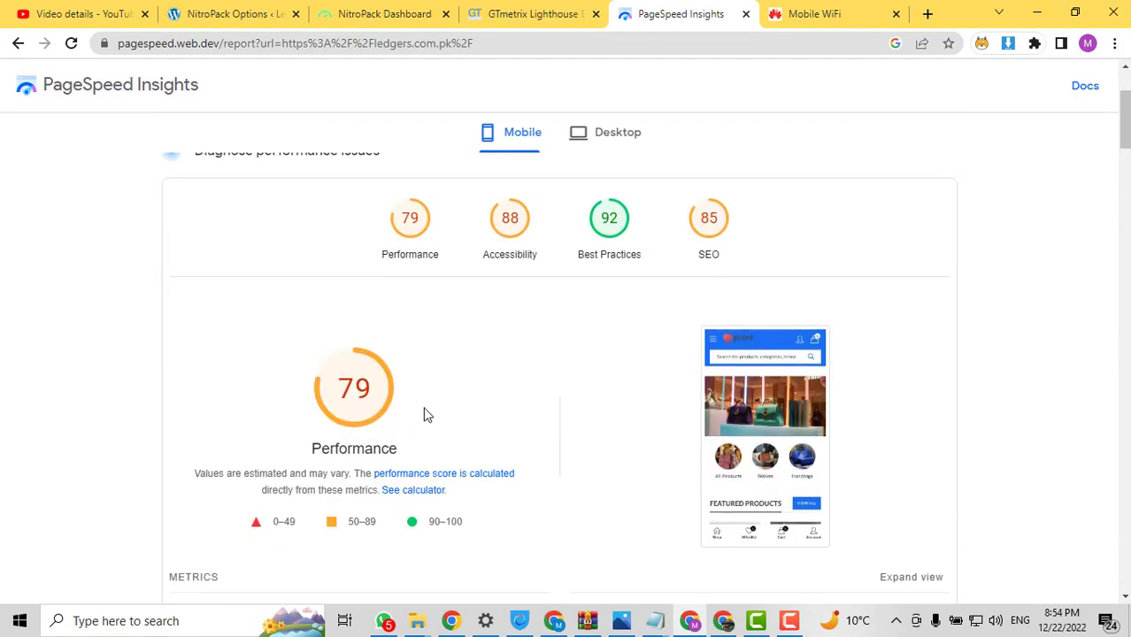
pyautogui.scroll(1, 336, 415)
pyautogui.scroll(-2, 335, 413)
pyautogui.scroll(3, 398, 363)
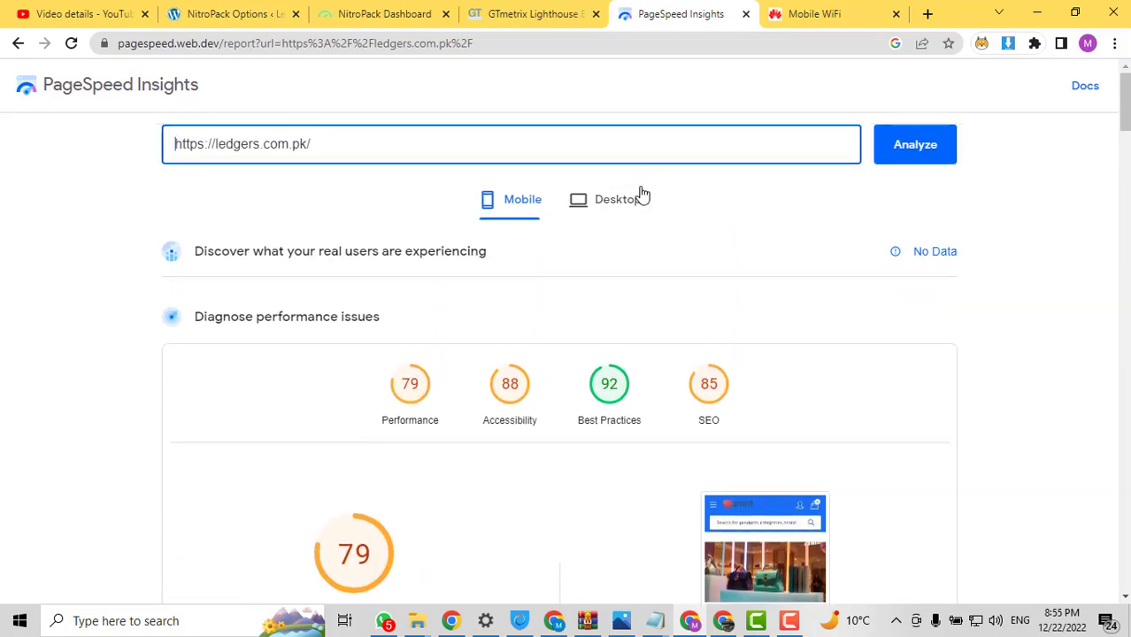
# Switch to the desktop results and review the 98 performance score with all-green metrics.
pyautogui.click(639, 193)
pyautogui.scroll(-3, 643, 344)
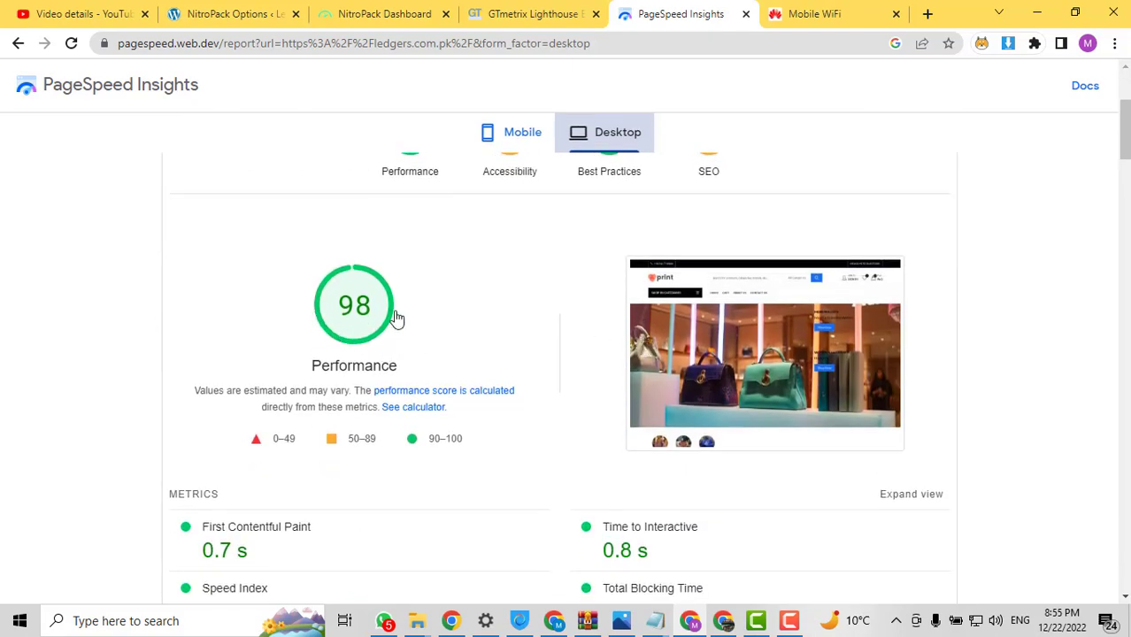
pyautogui.scroll(2, 396, 318)
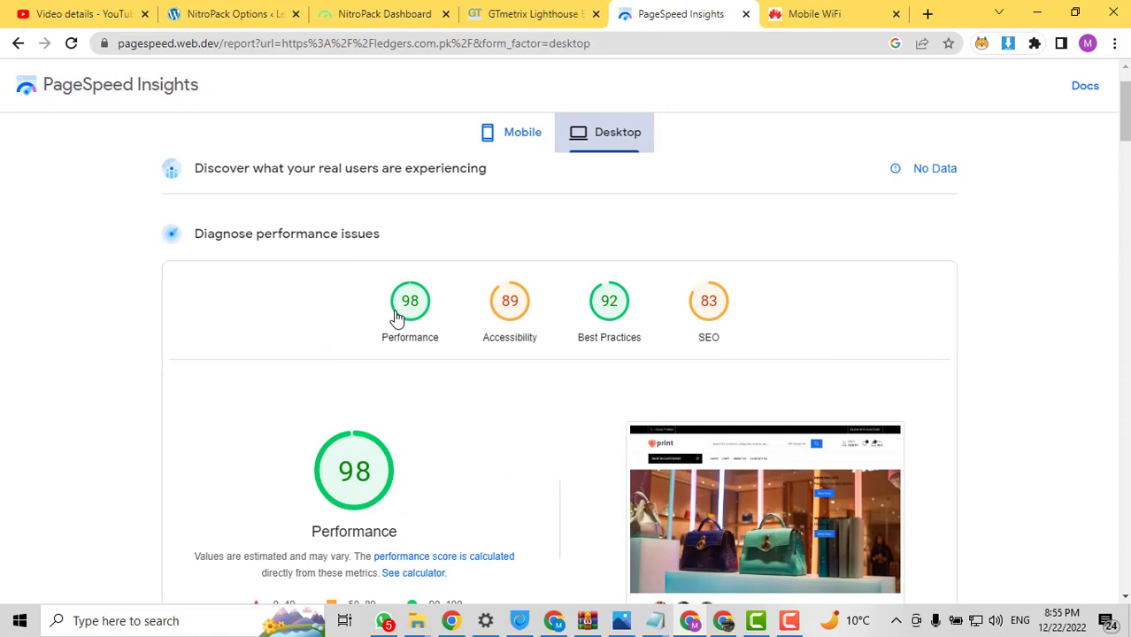
pyautogui.scroll(-1, 500, 328)
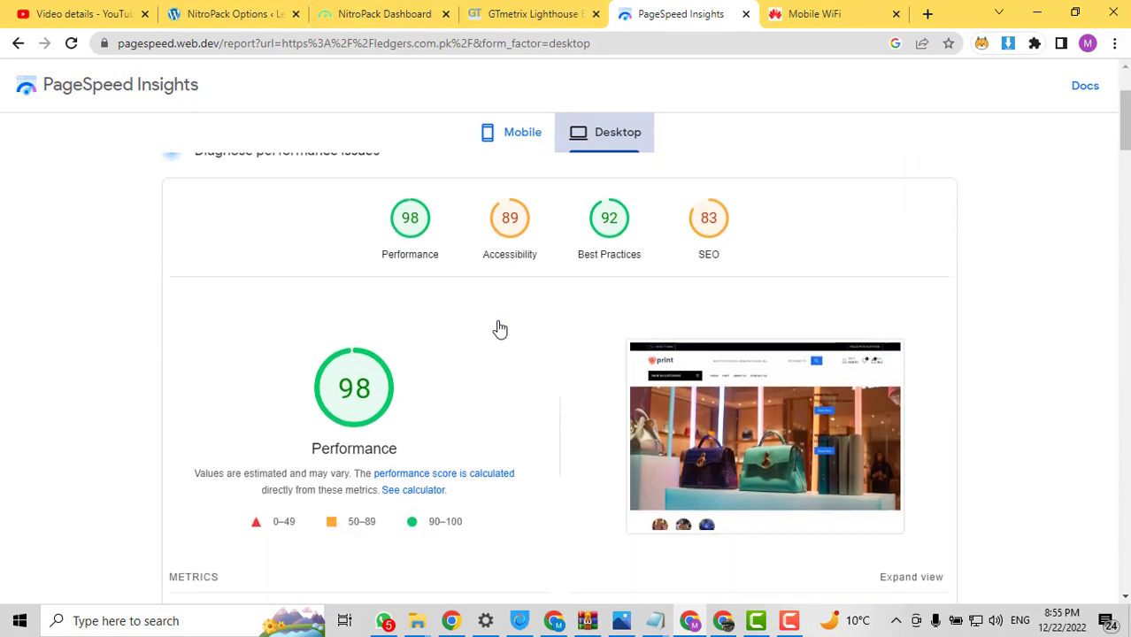
pyautogui.scroll(-2, 500, 330)
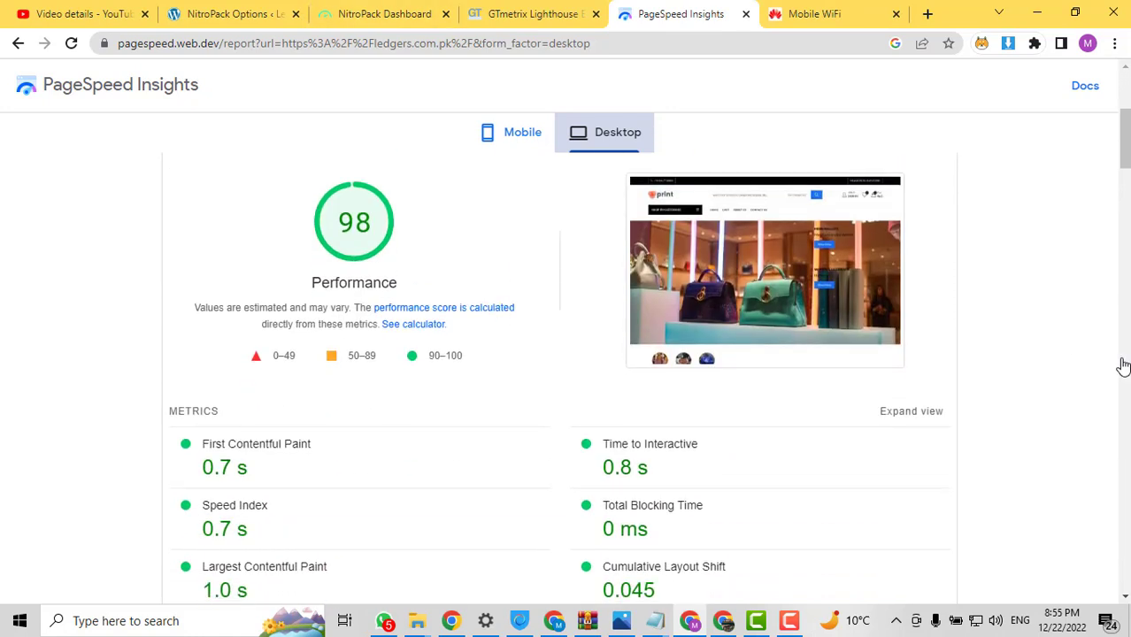
pyautogui.scroll(1, 1123, 365)
pyautogui.scroll(-1, 1122, 365)
pyautogui.scroll(-1, 924, 434)
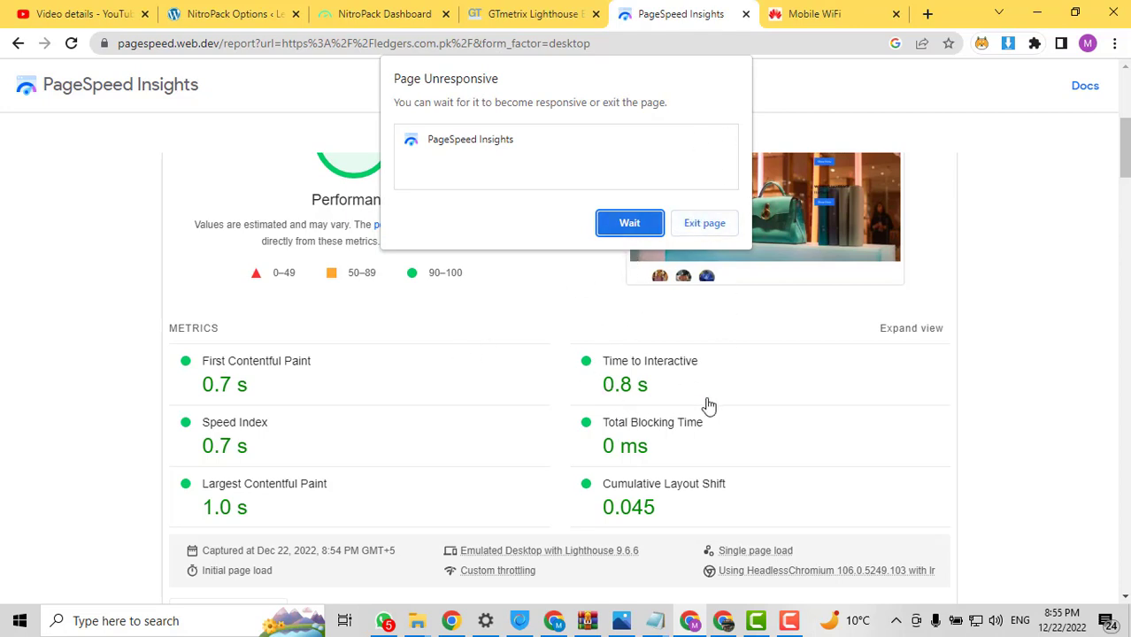
pyautogui.click(637, 226)
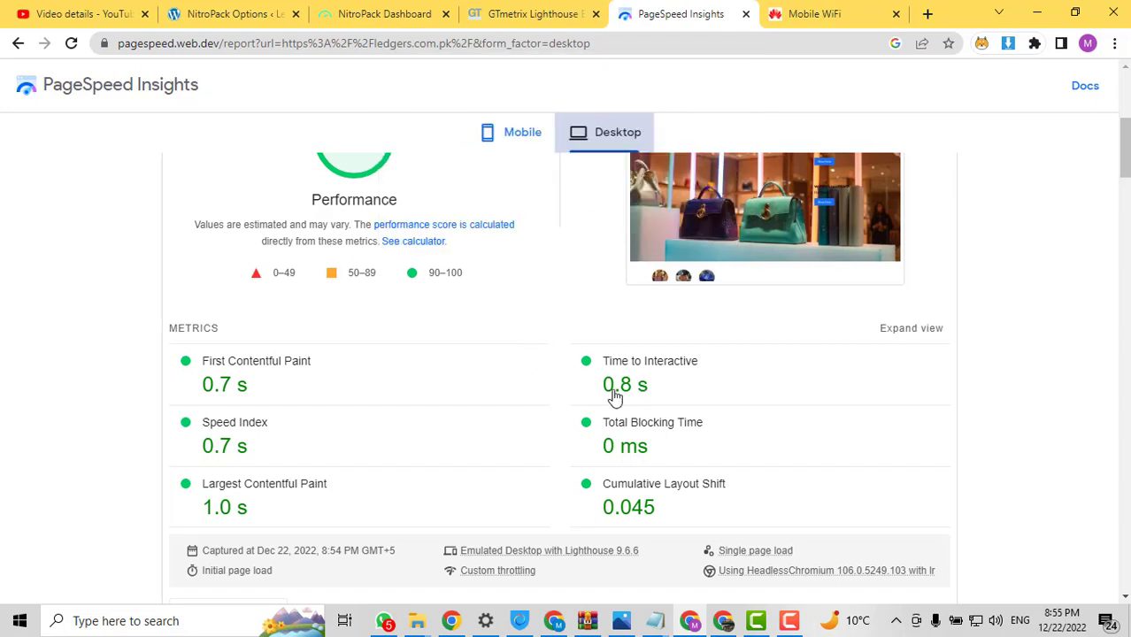
pyautogui.scroll(2, 673, 378)
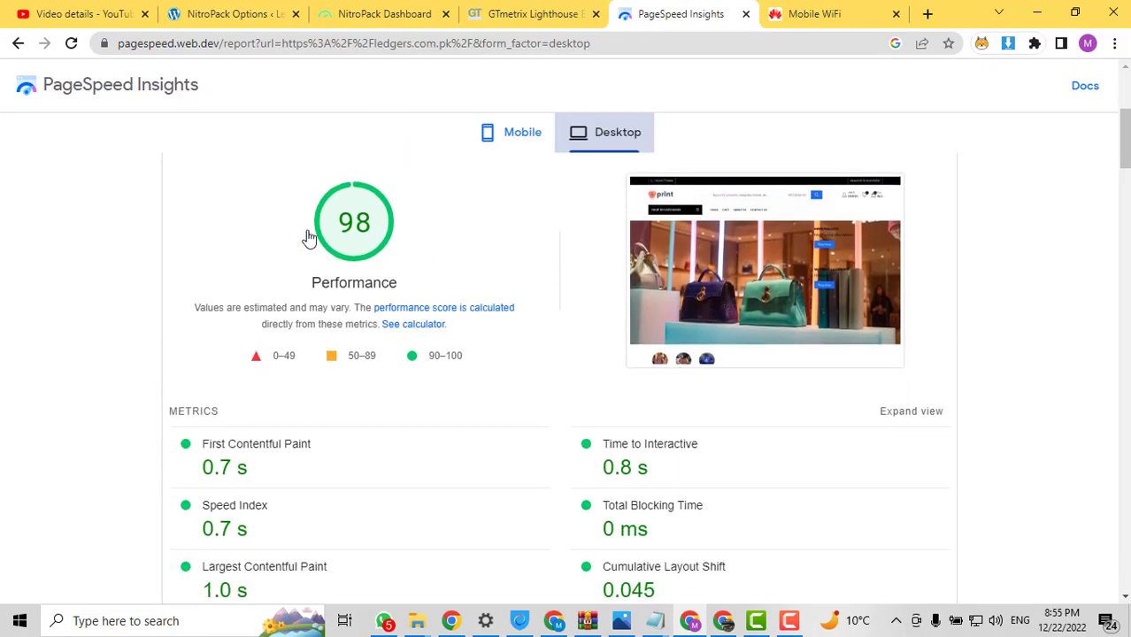
pyautogui.scroll(-1, 514, 307)
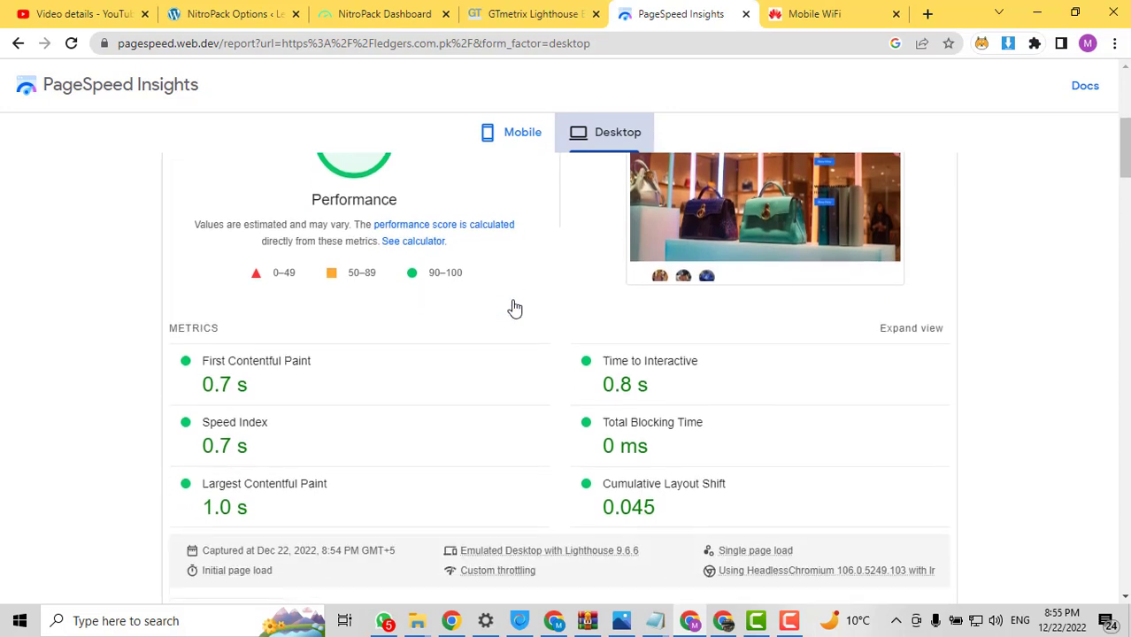
pyautogui.click(522, 7)
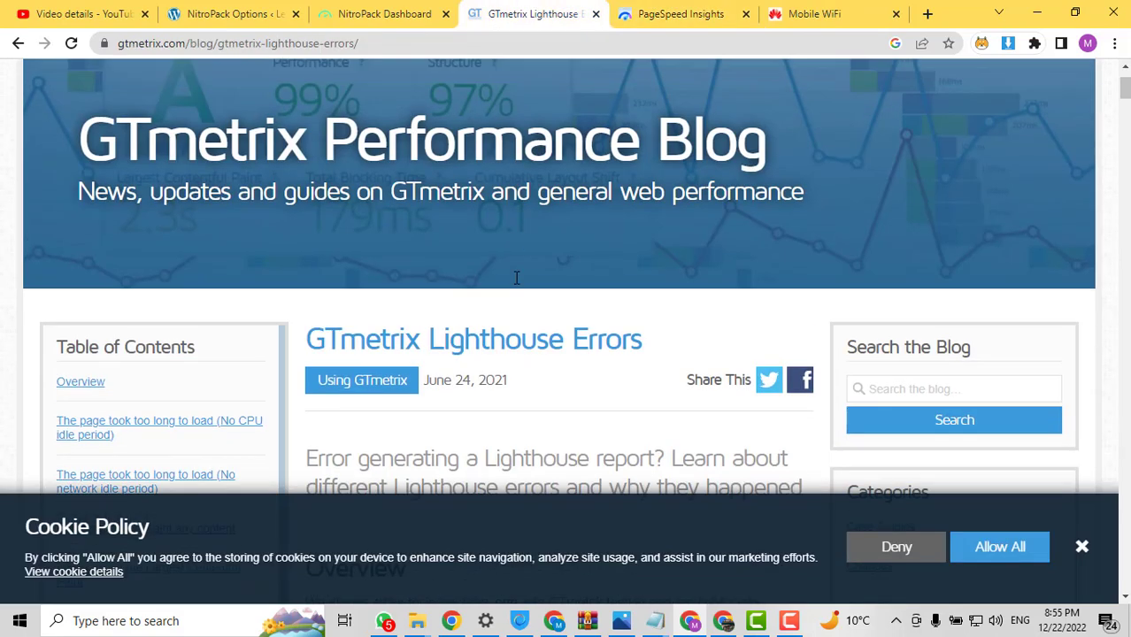
pyautogui.scroll(1, 516, 277)
pyautogui.click(124, 101)
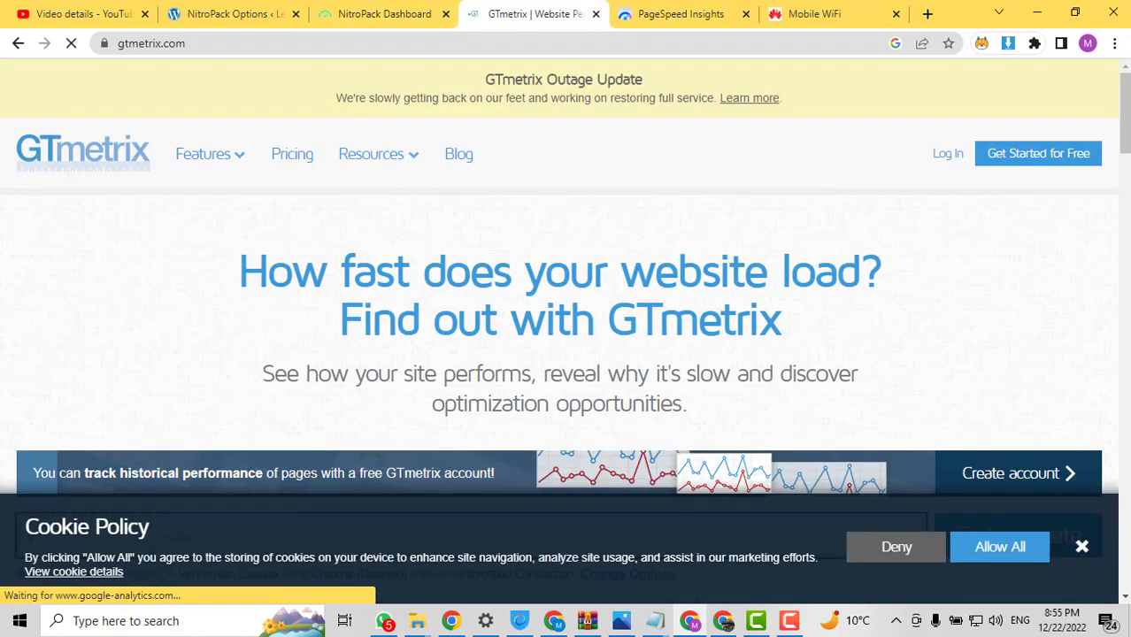
pyautogui.click(376, 10)
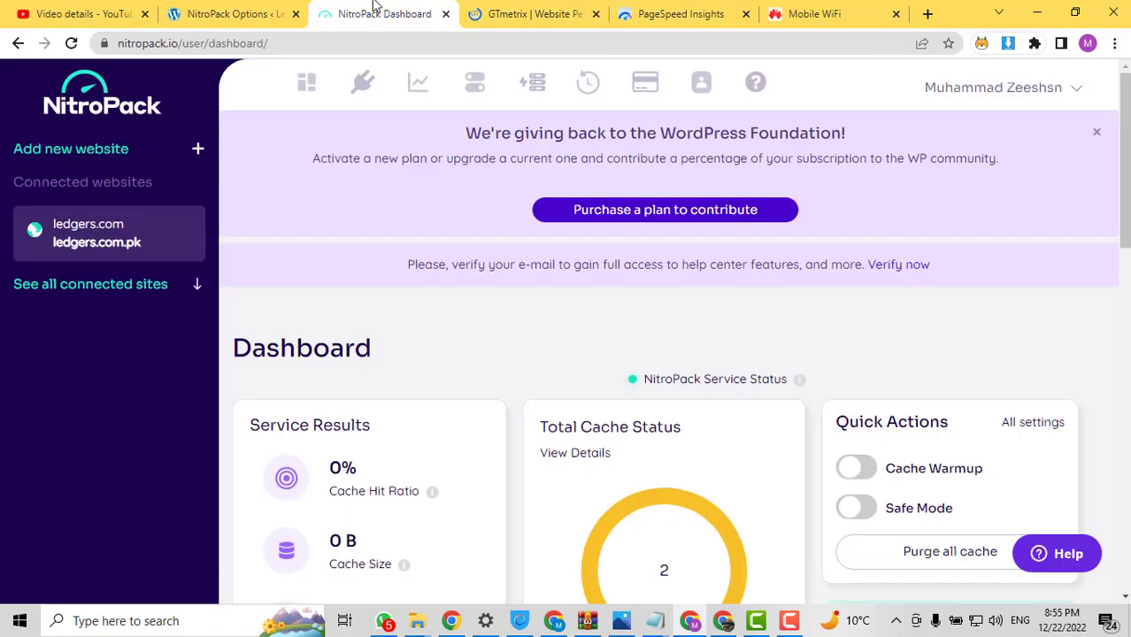
pyautogui.click(493, 18)
pyautogui.scroll(-3, 483, 320)
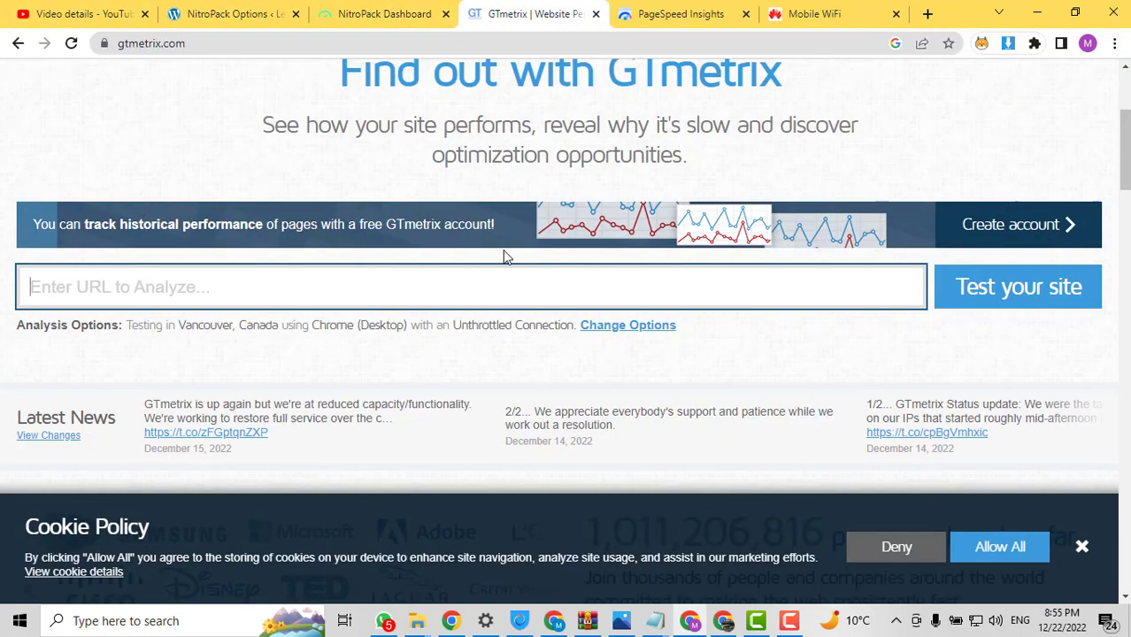
pyautogui.click(424, 283)
pyautogui.hotkey('ctrl', 'v')
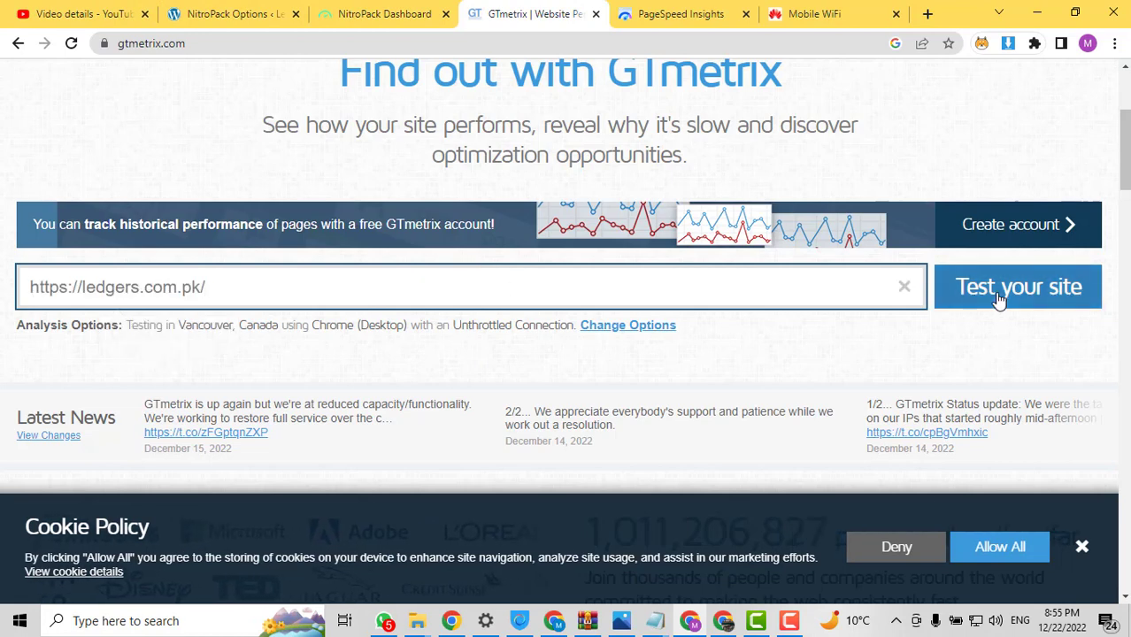
# Test ledgers.com.pk on GTmetrix and review grade A, 95% performance, 97% structure, LCP 1.2s.
pyautogui.click(1009, 286)
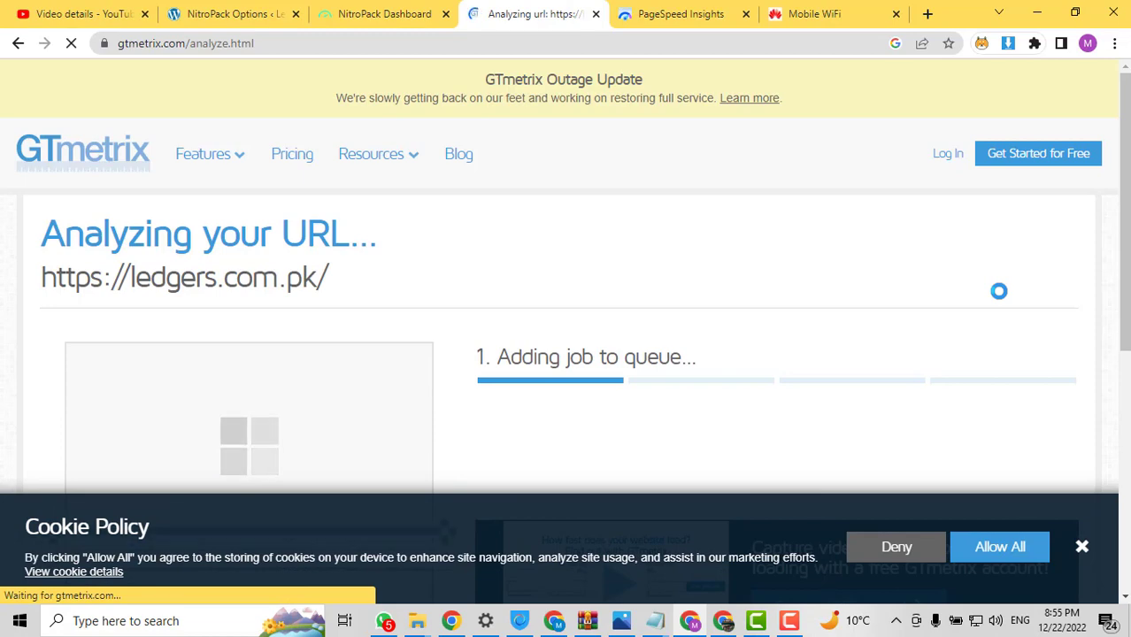
pyautogui.scroll(-3, 828, 321)
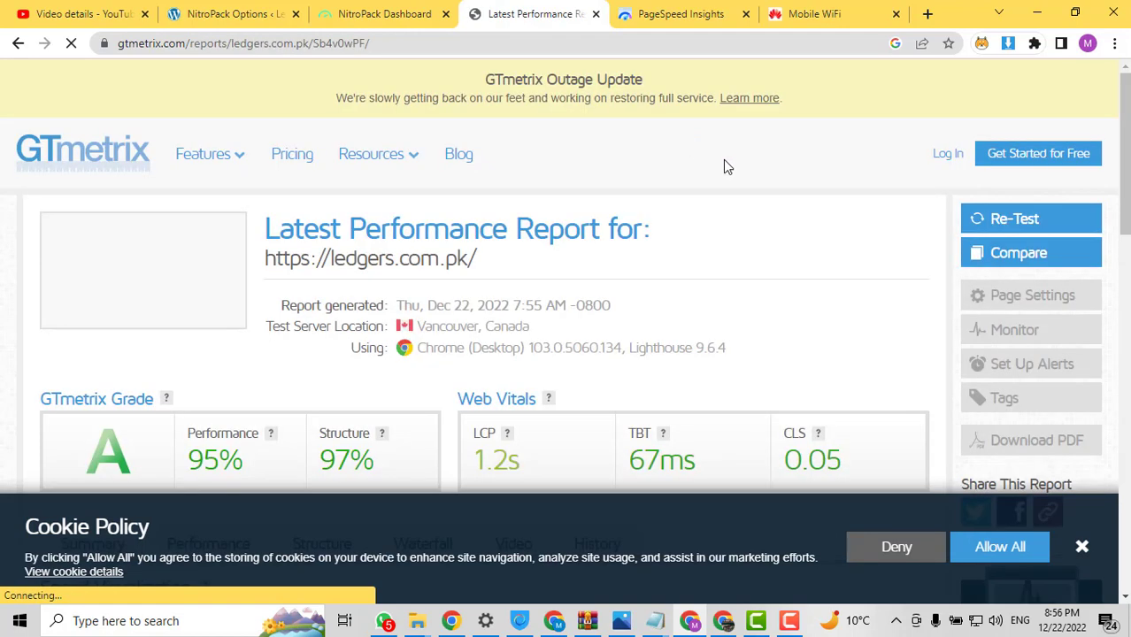
pyautogui.scroll(-2, 781, 202)
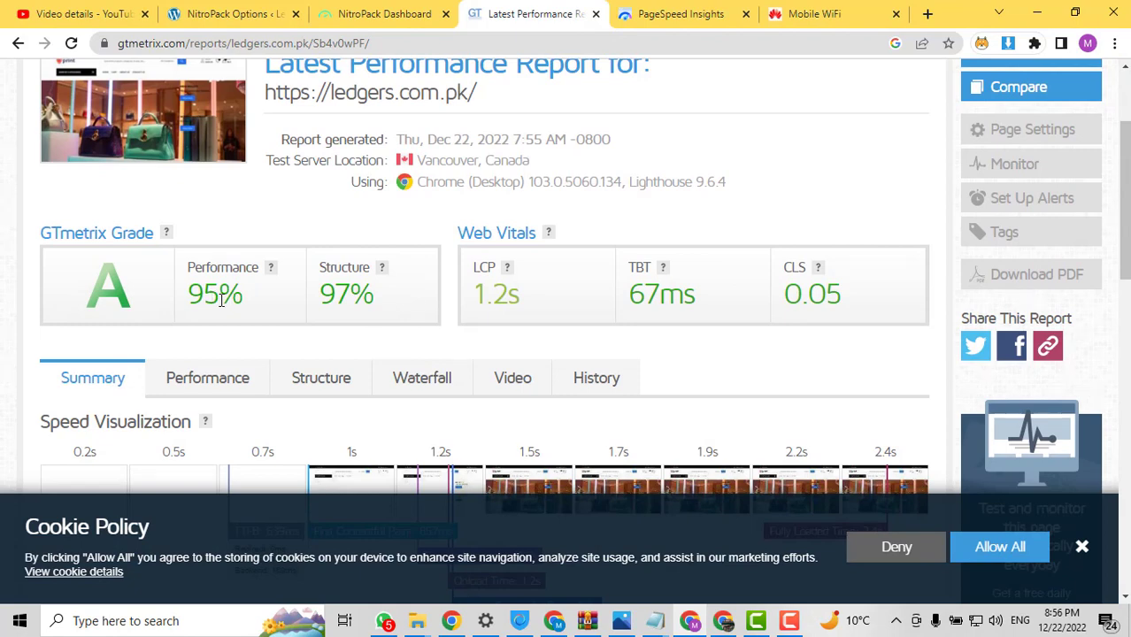
pyautogui.scroll(1, 741, 290)
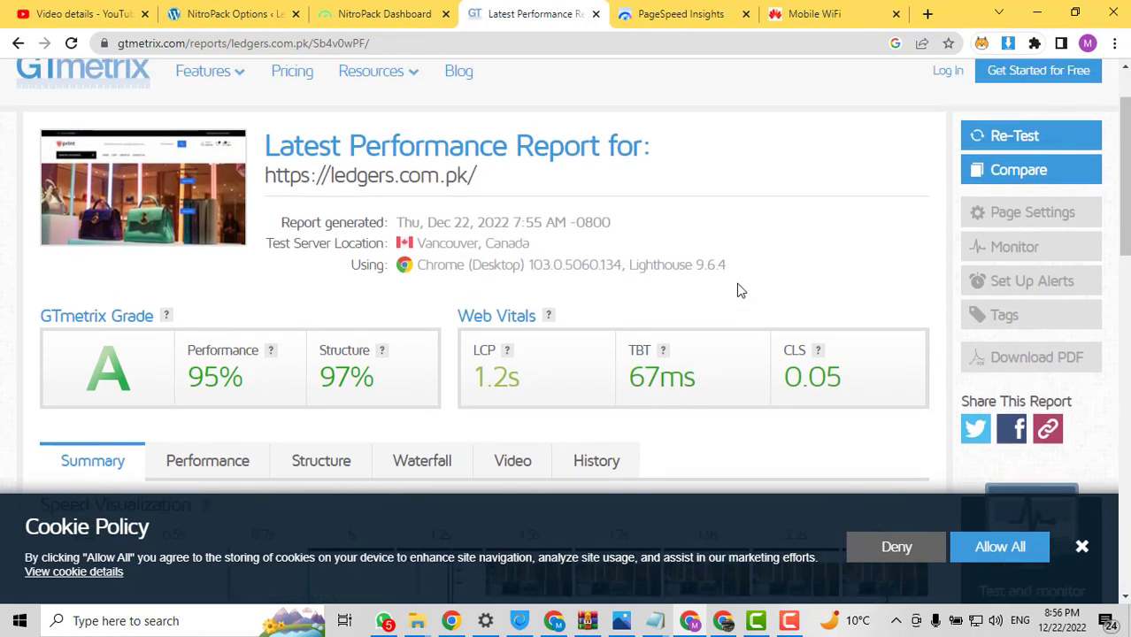
pyautogui.scroll(1, 741, 290)
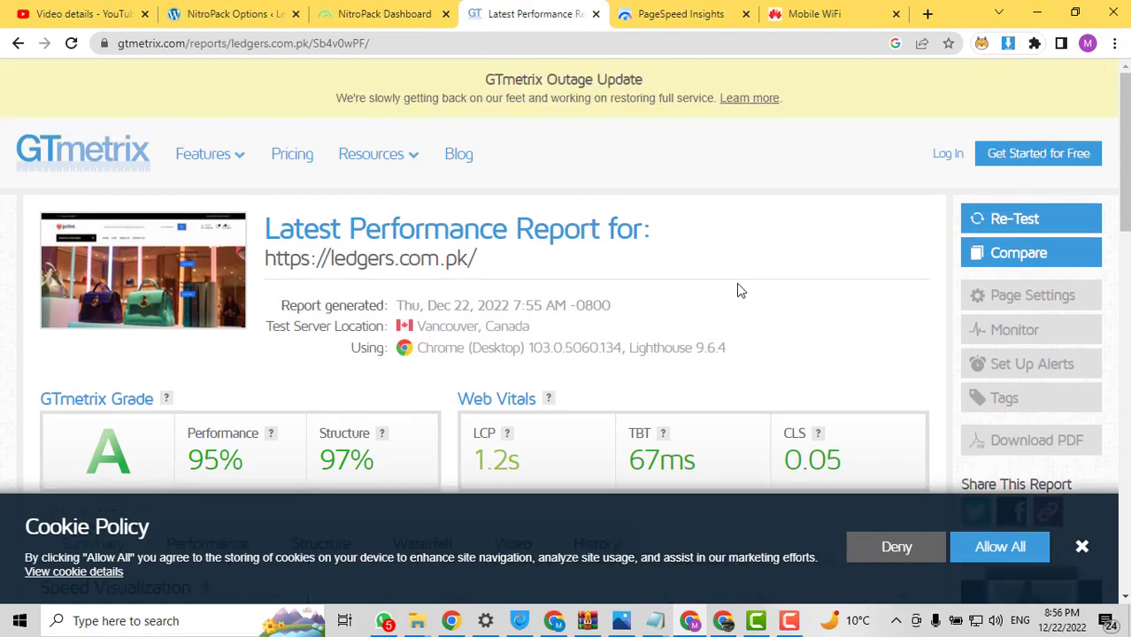
pyautogui.scroll(-2, 741, 290)
pyautogui.scroll(1, 740, 291)
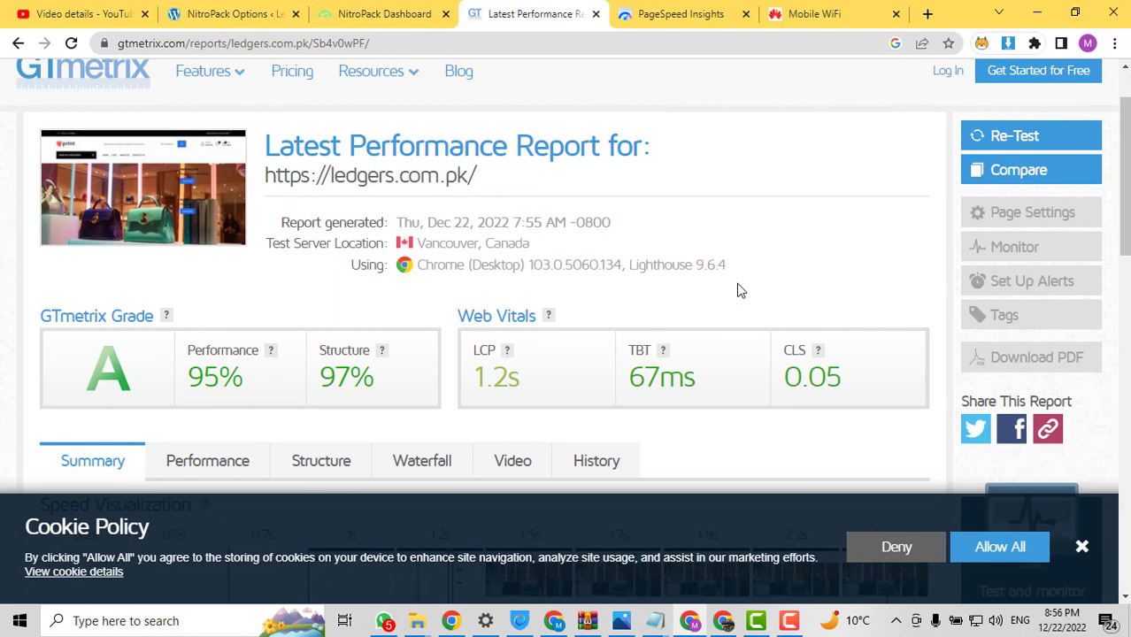
pyautogui.scroll(-1, 741, 291)
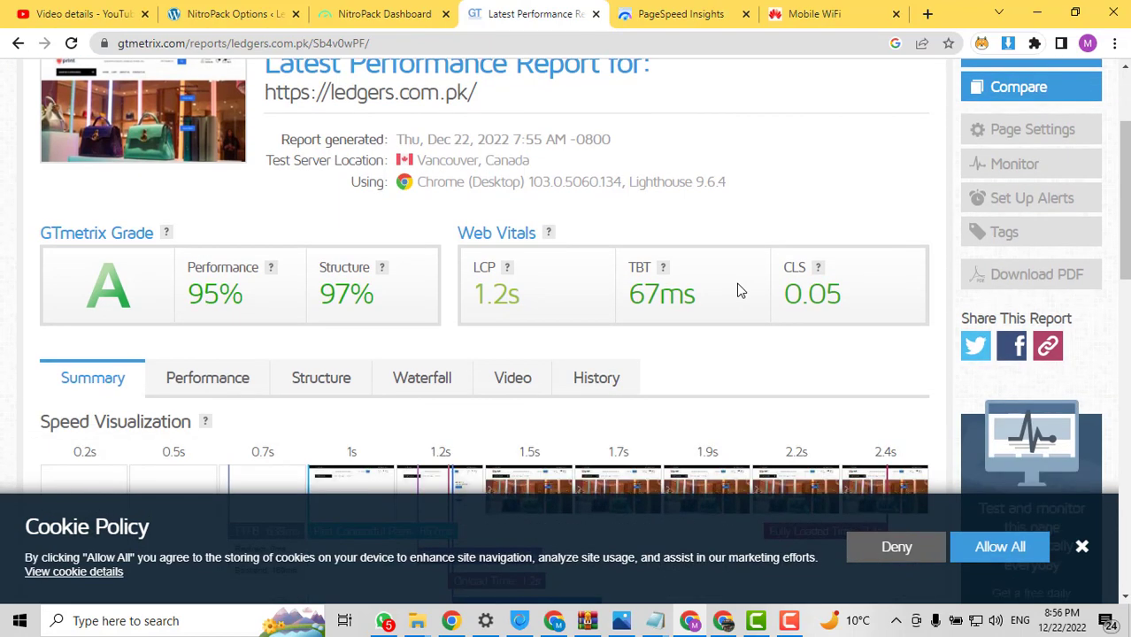
pyautogui.scroll(-2, 740, 290)
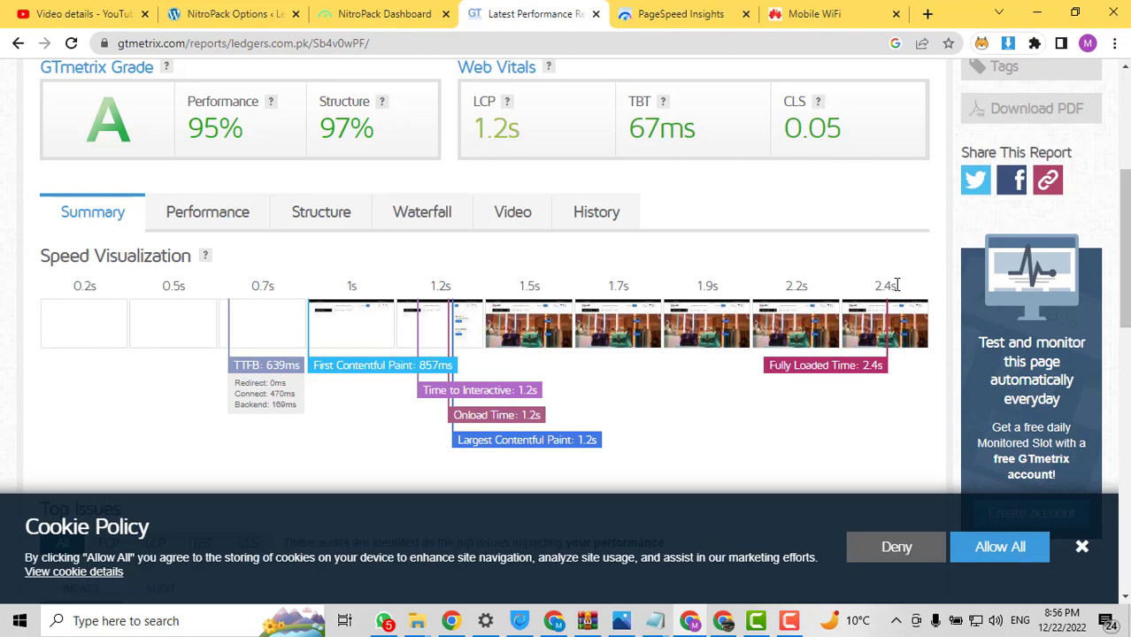
pyautogui.scroll(3, 896, 285)
pyautogui.scroll(-3, 896, 285)
pyautogui.scroll(2, 874, 285)
pyautogui.scroll(2, 876, 292)
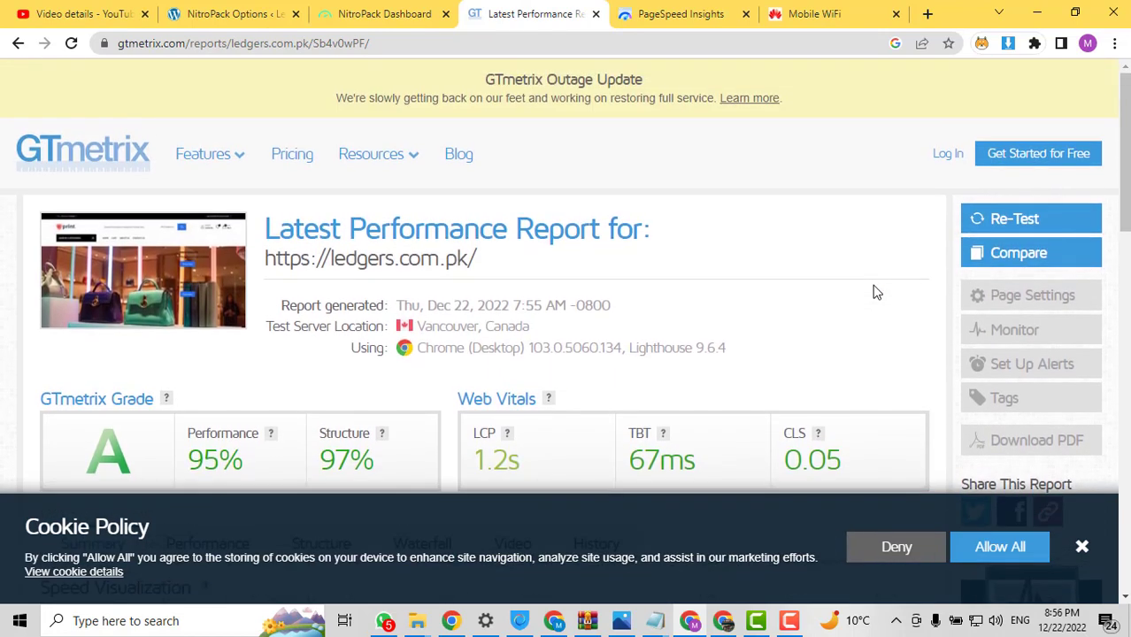